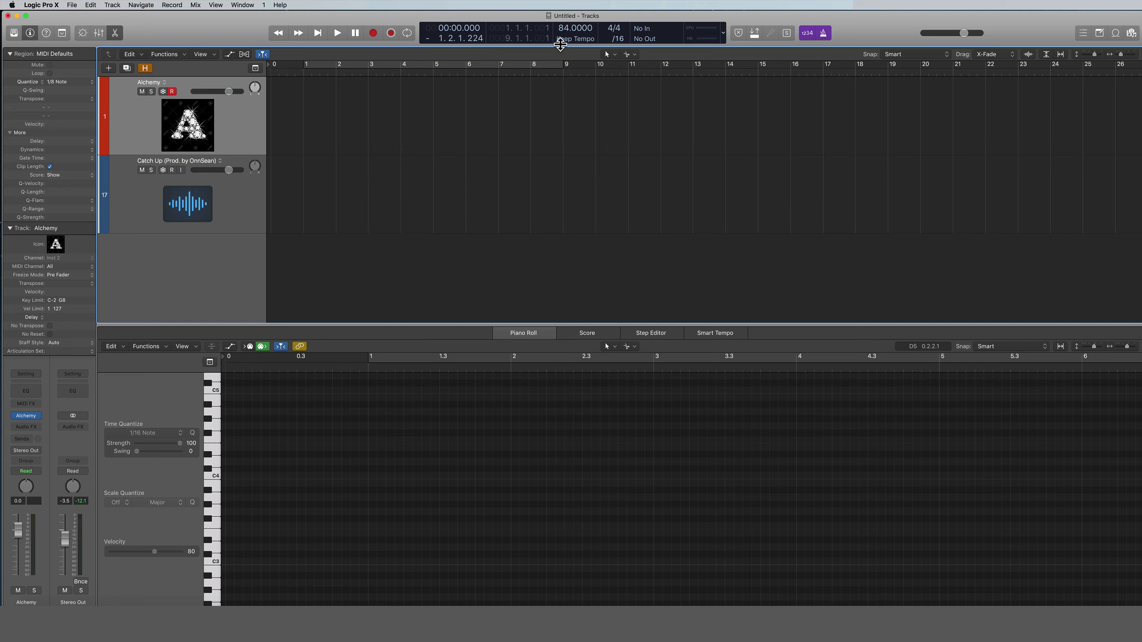
- Review the control bar's display mode options, leaving the display on Custom
left_click(577, 43)
left_click(725, 34)
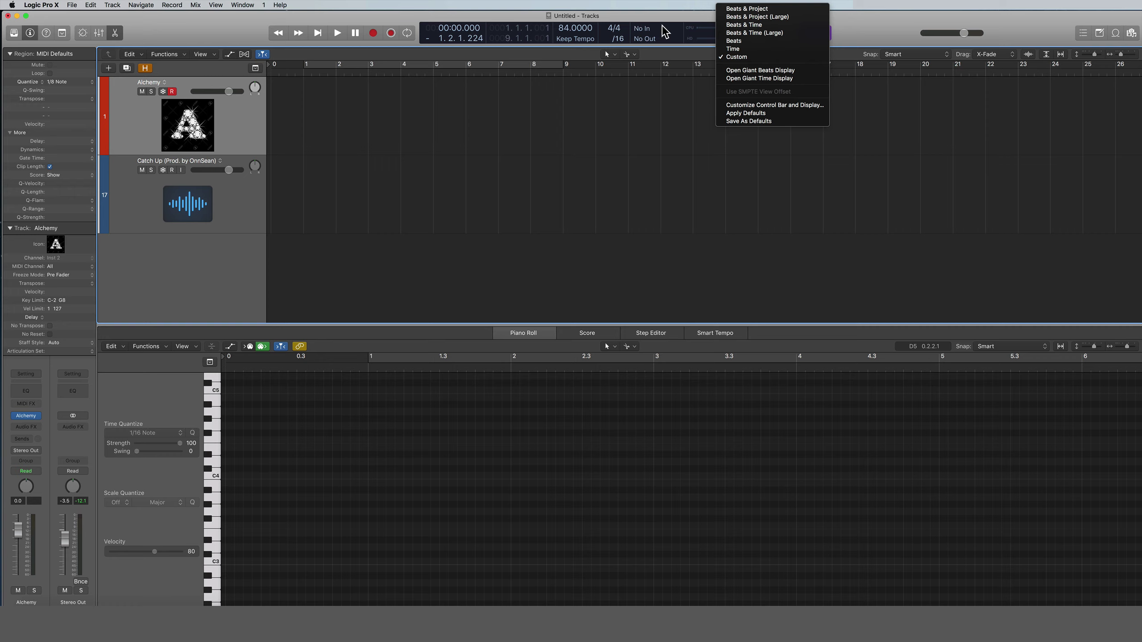
left_click(664, 32)
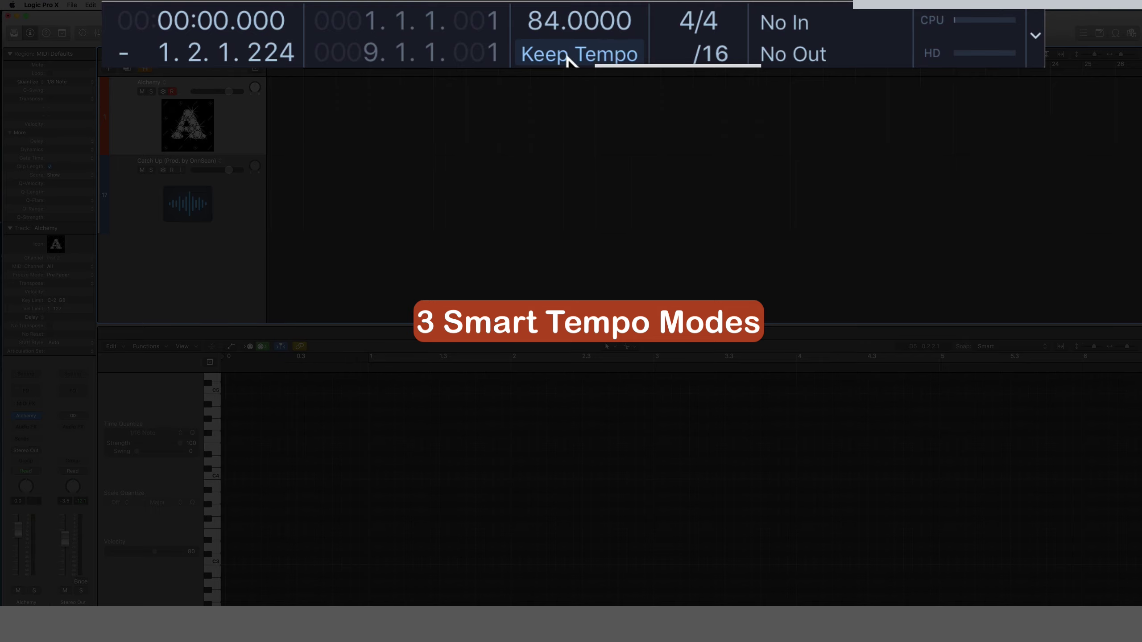
- Open the Smart Tempo project settings and review the project tempo modes, leaving the mode on Keep Project Tempo
left_click(565, 29)
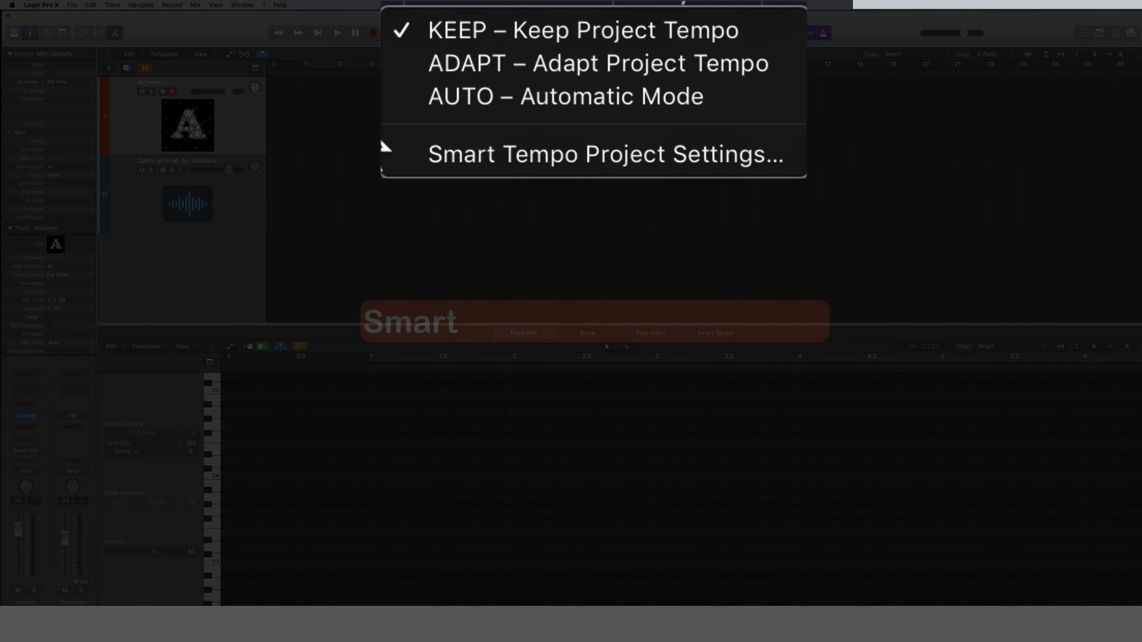
left_click(568, 158)
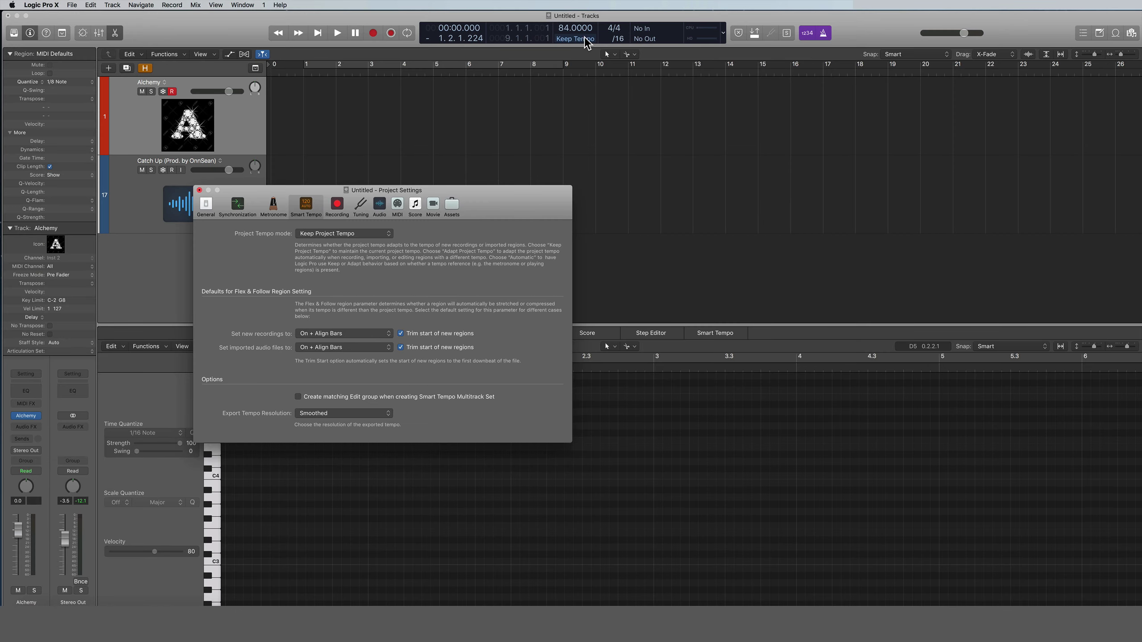
left_click(587, 43)
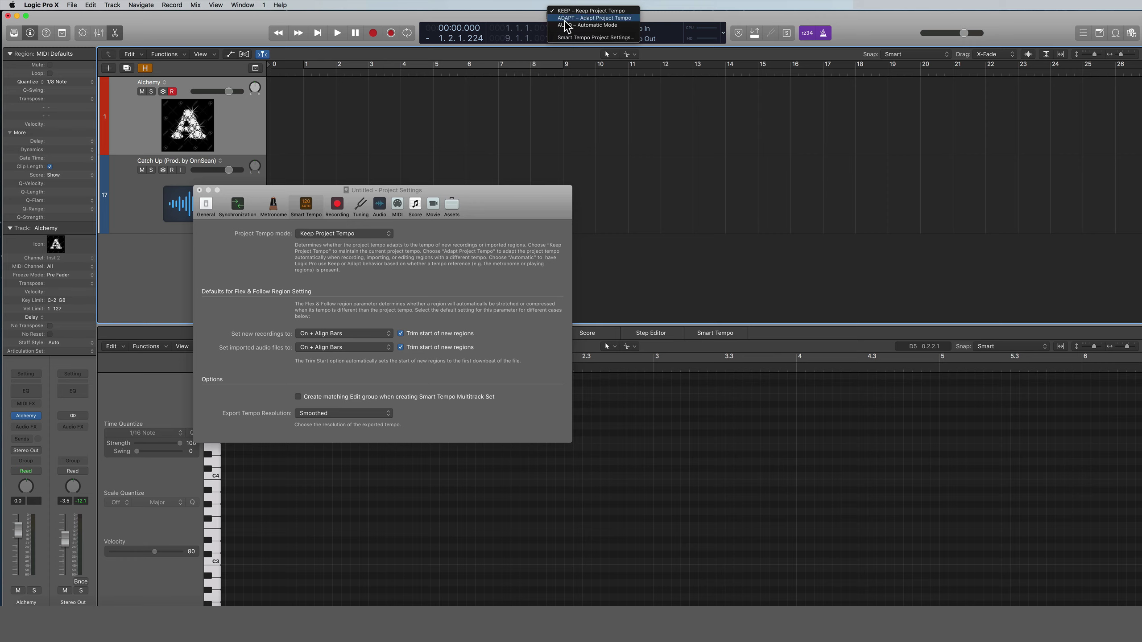
left_click(350, 276)
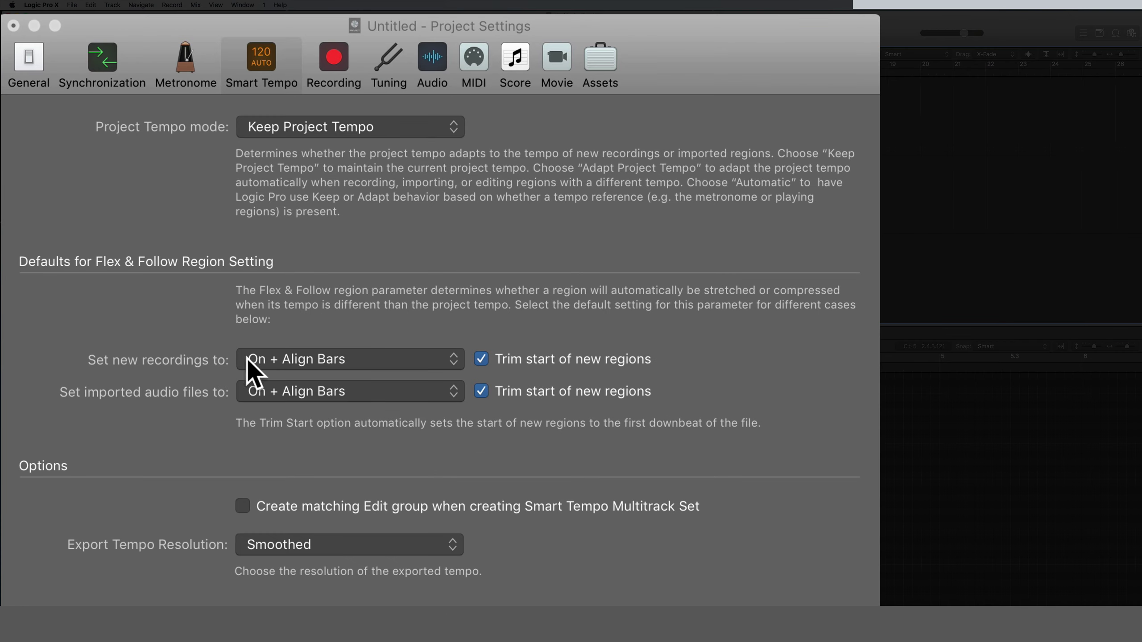
- Keep new recordings on On + Align Bars and turn off Trim start of new regions for new recordings
left_click(451, 358)
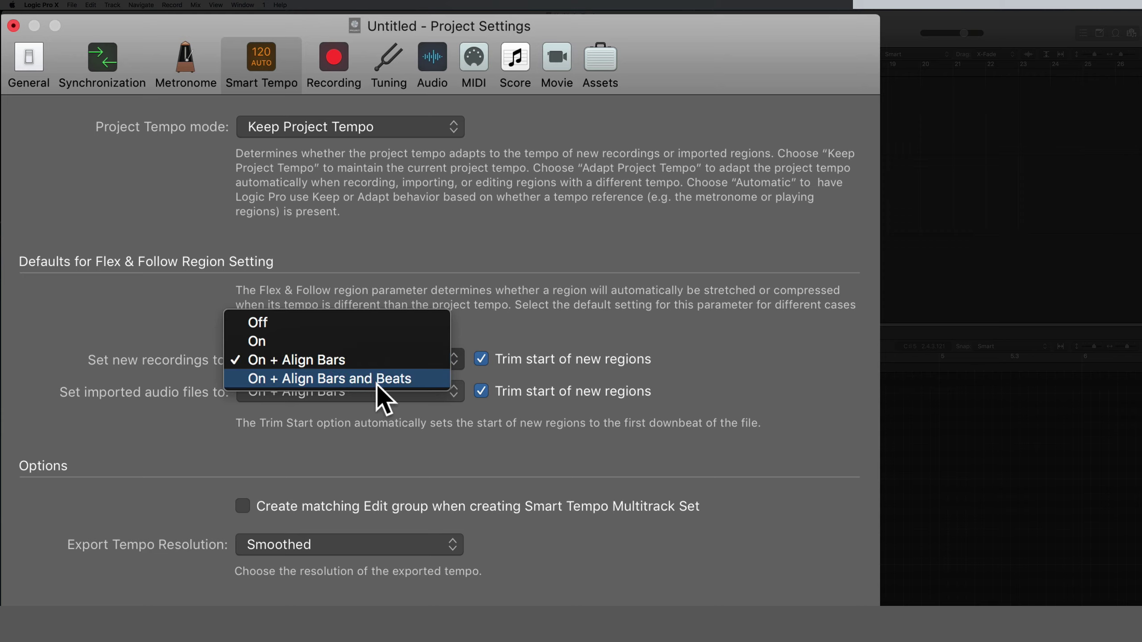
left_click(348, 386)
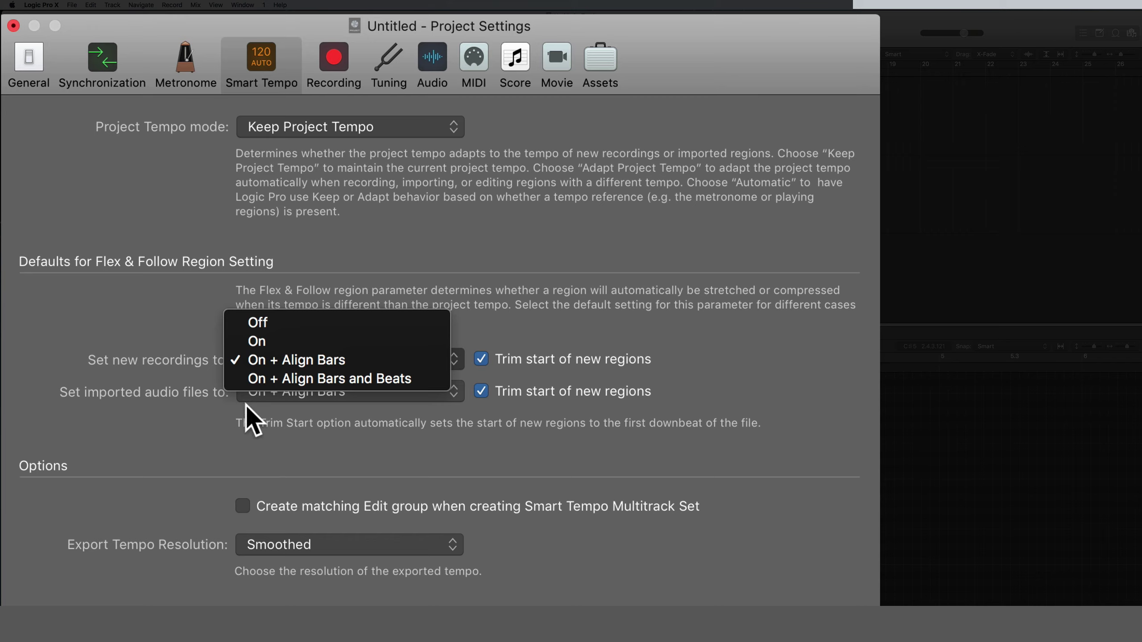
left_click(227, 409)
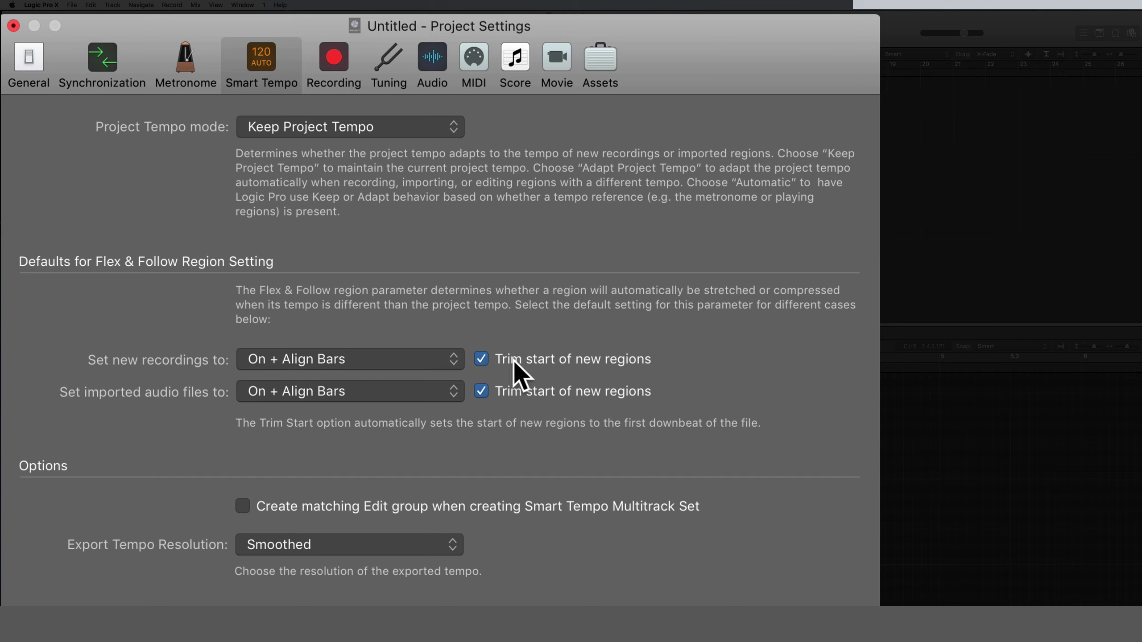
left_click(481, 359)
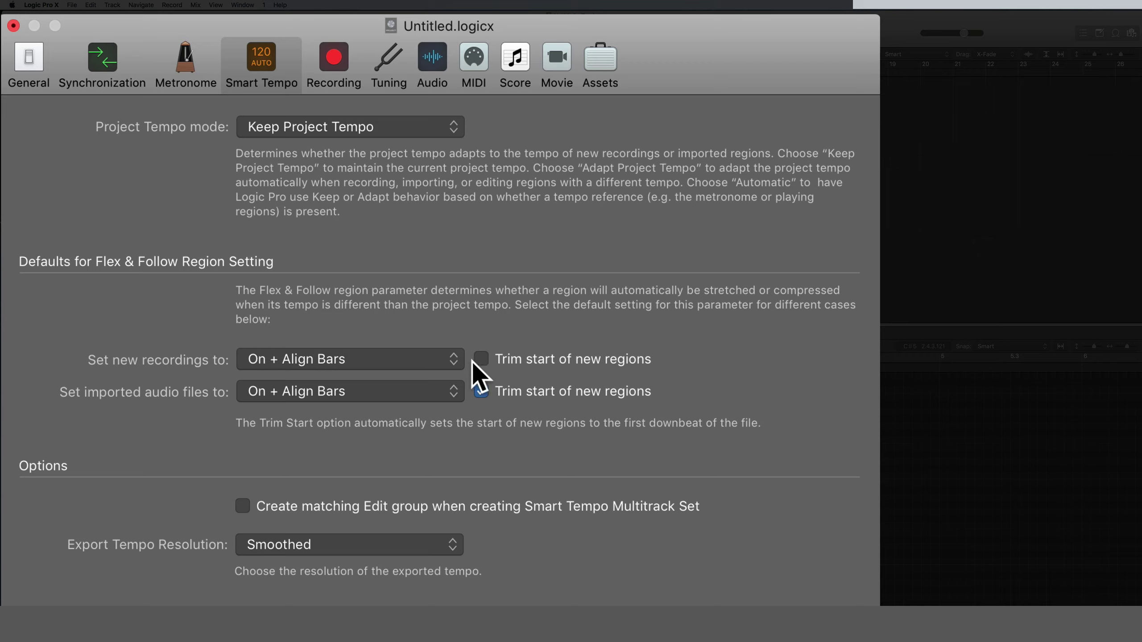
left_click(14, 25)
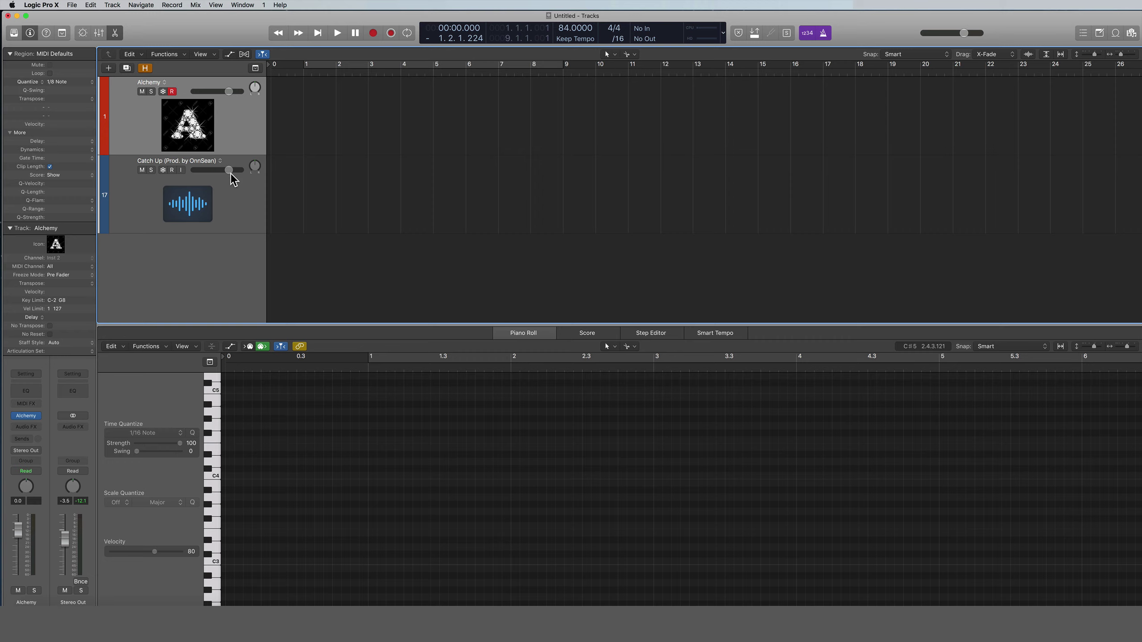
- Select the Catch Up audio track and show the project's audio files in the browser
left_click(233, 215)
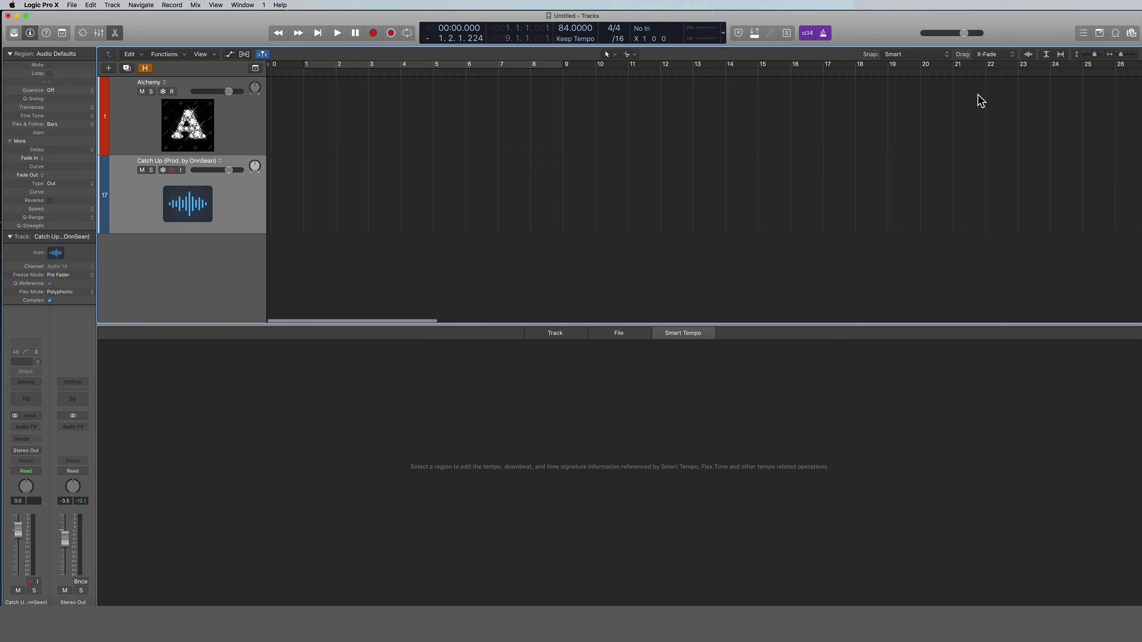
left_click(1132, 33)
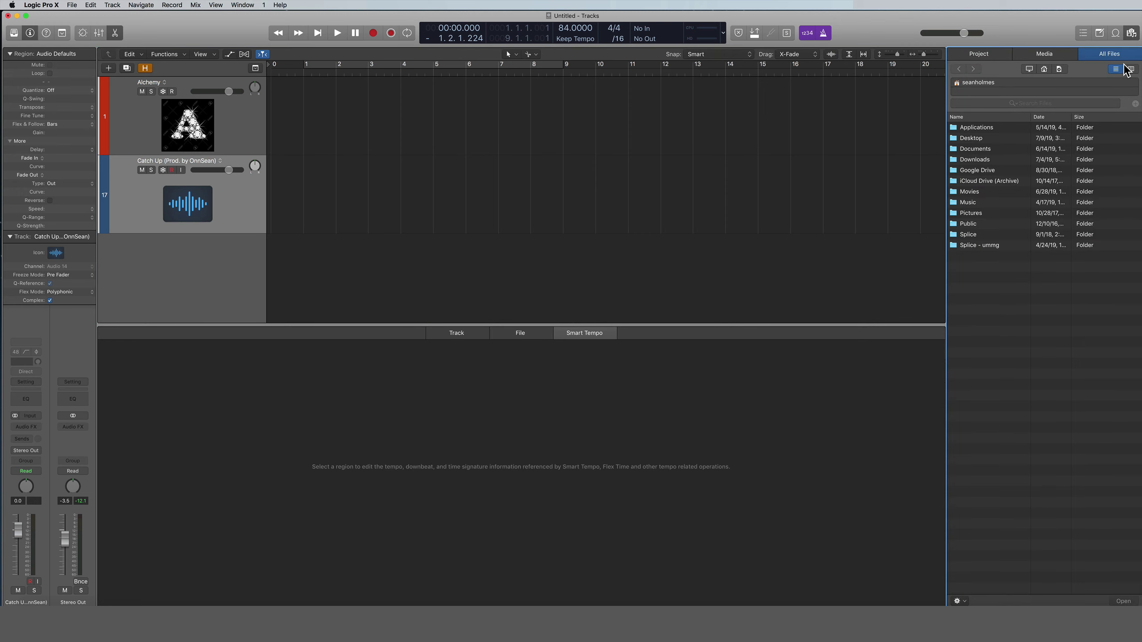
left_click(985, 54)
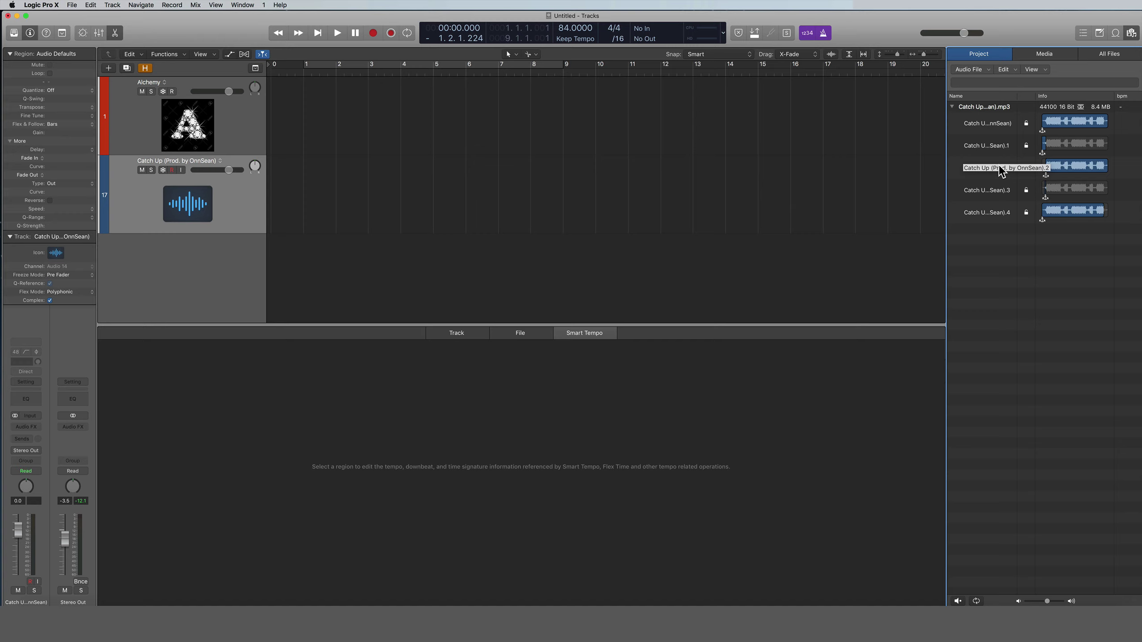
- Place the Catch Up audio region numbered .2 at the start of the Catch Up track without importing its tempo information
left_click_drag(998, 163, 272, 182)
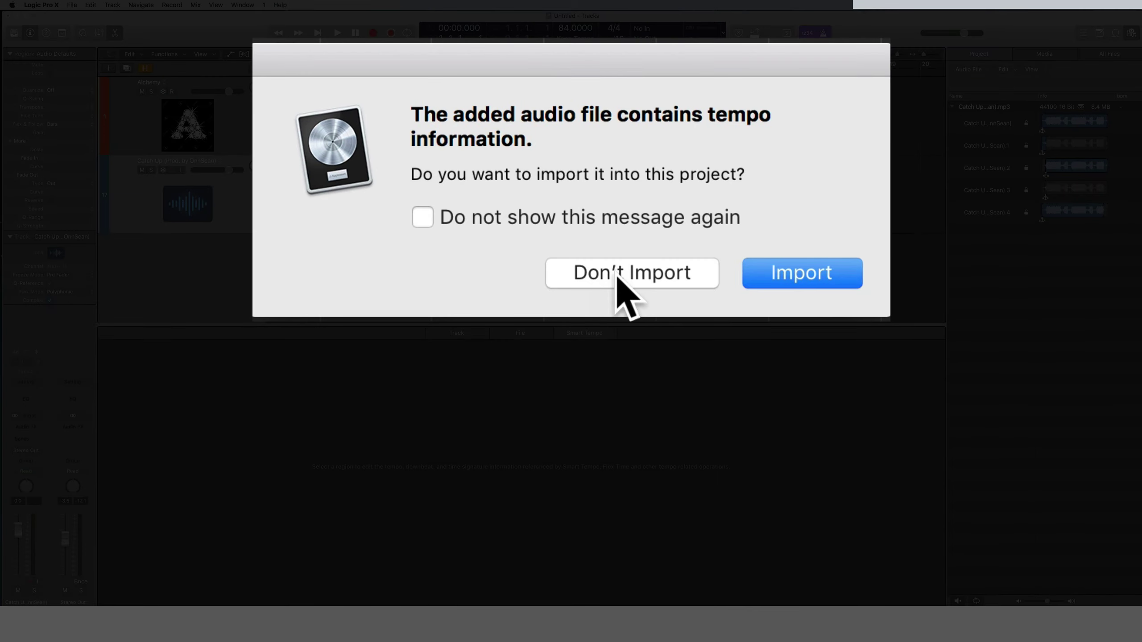
left_click(593, 270)
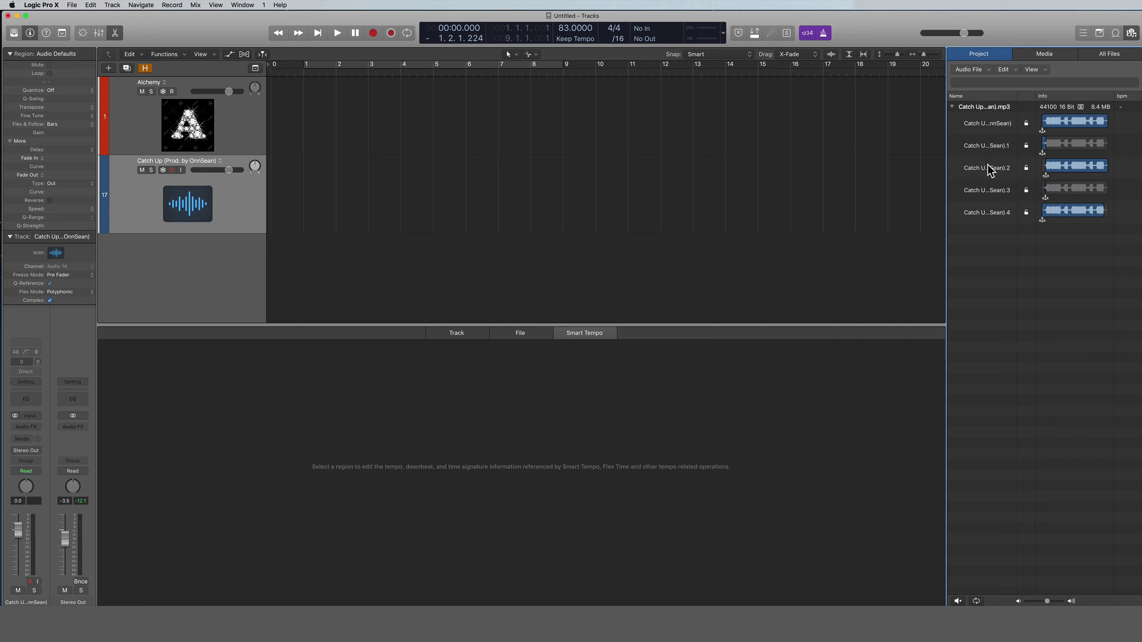
left_click_drag(991, 171, 269, 189)
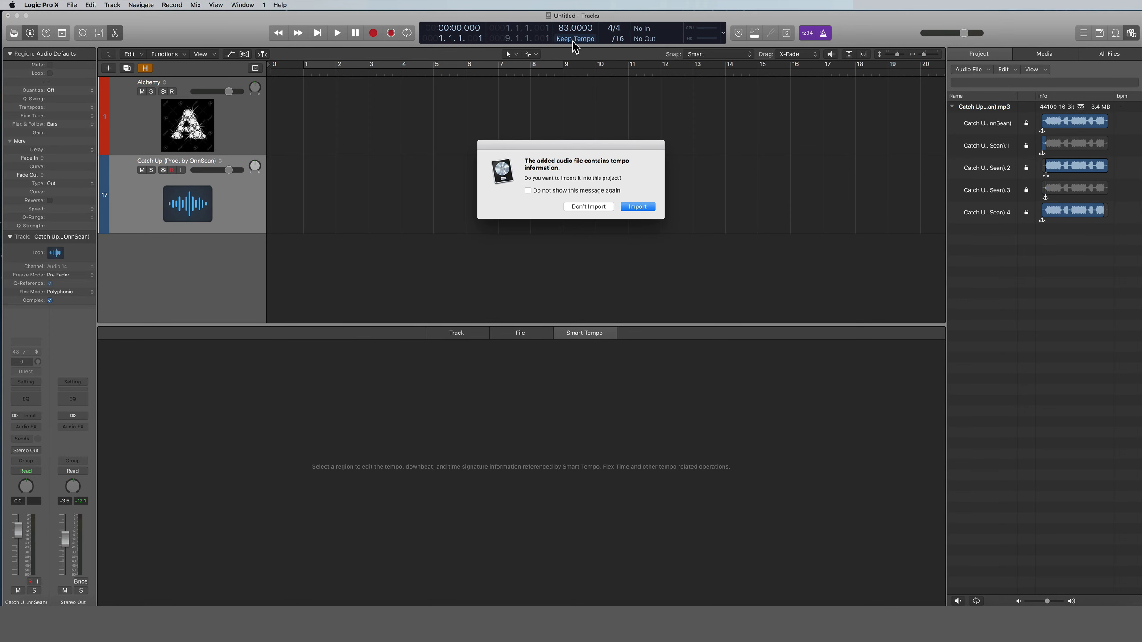
left_click(588, 208)
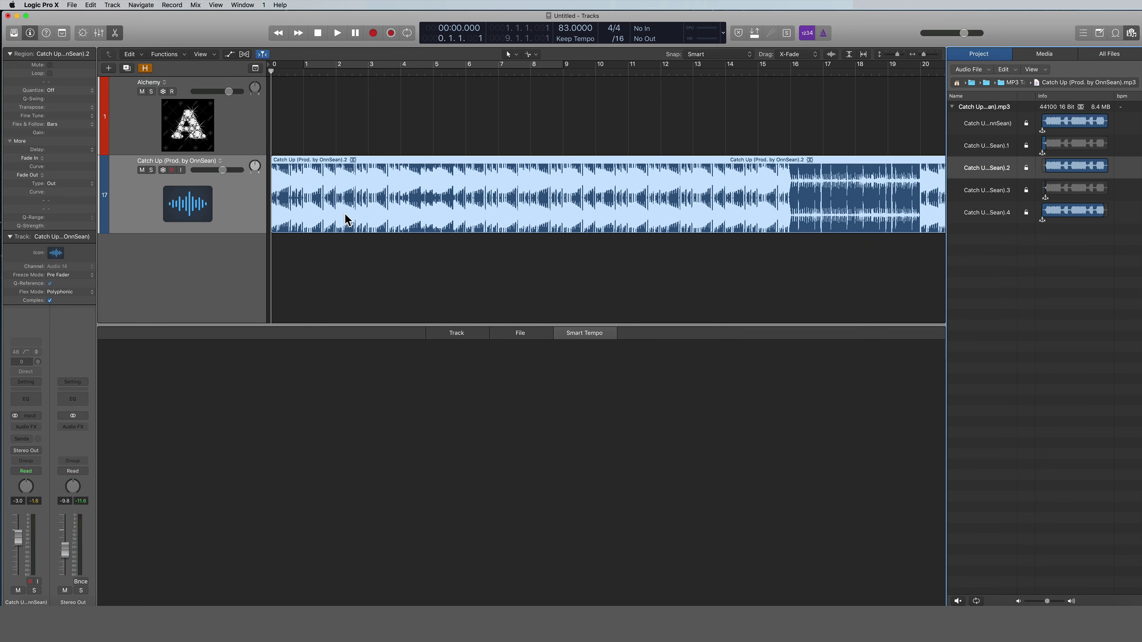
- Play the Catch Up region with the metronome and check the metronome project settings during playback
key("space")
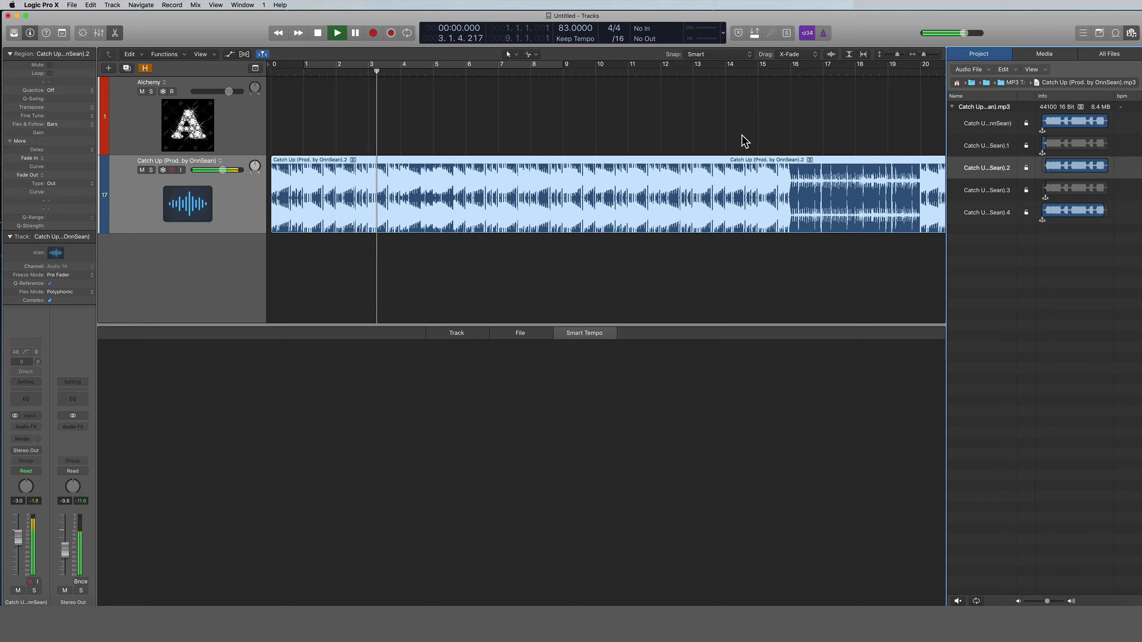
left_click(824, 33)
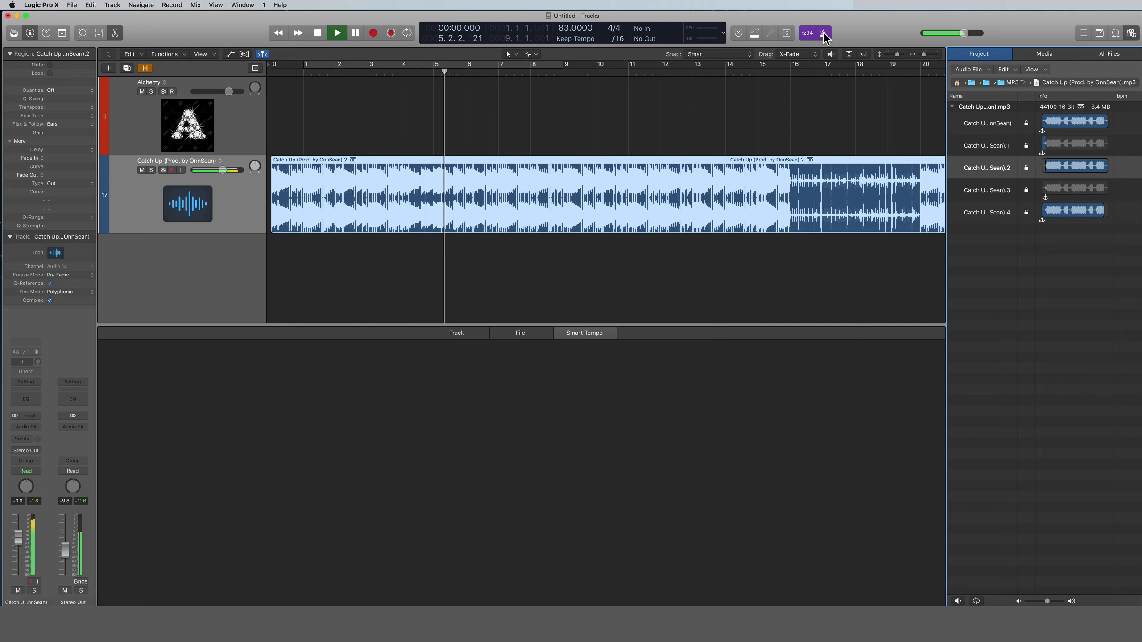
right_click(823, 34)
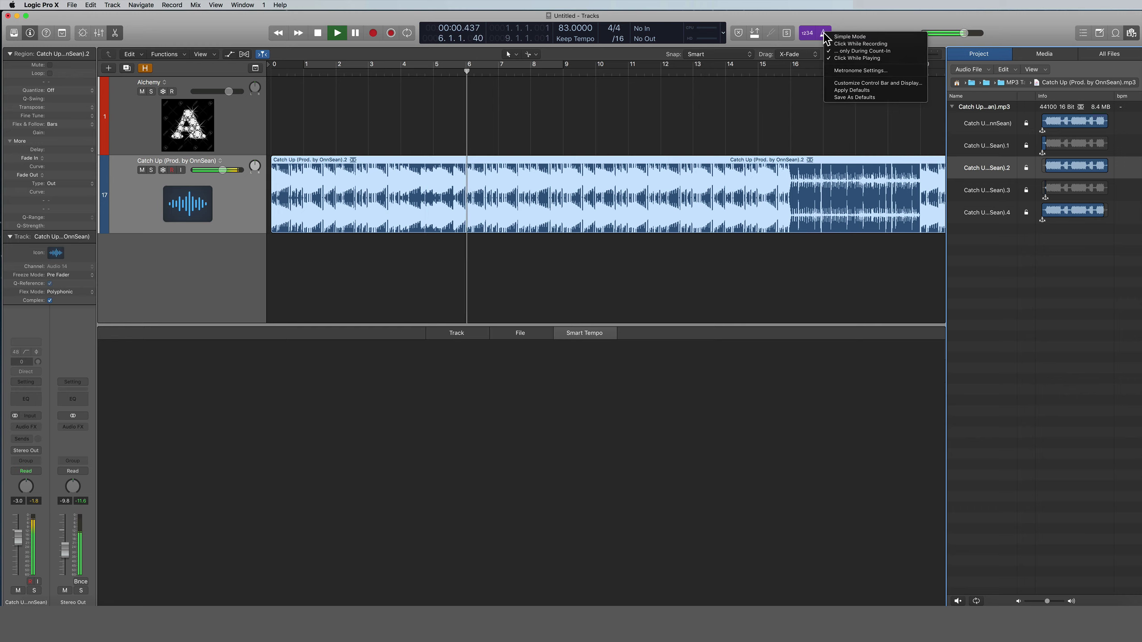
left_click(837, 71)
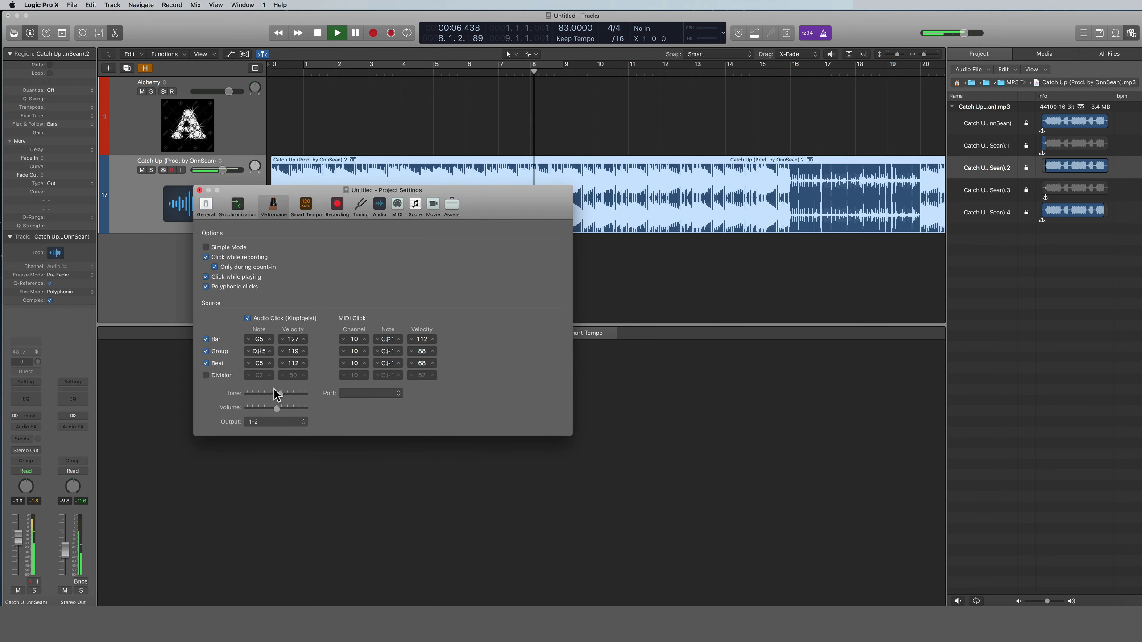
left_click(199, 190)
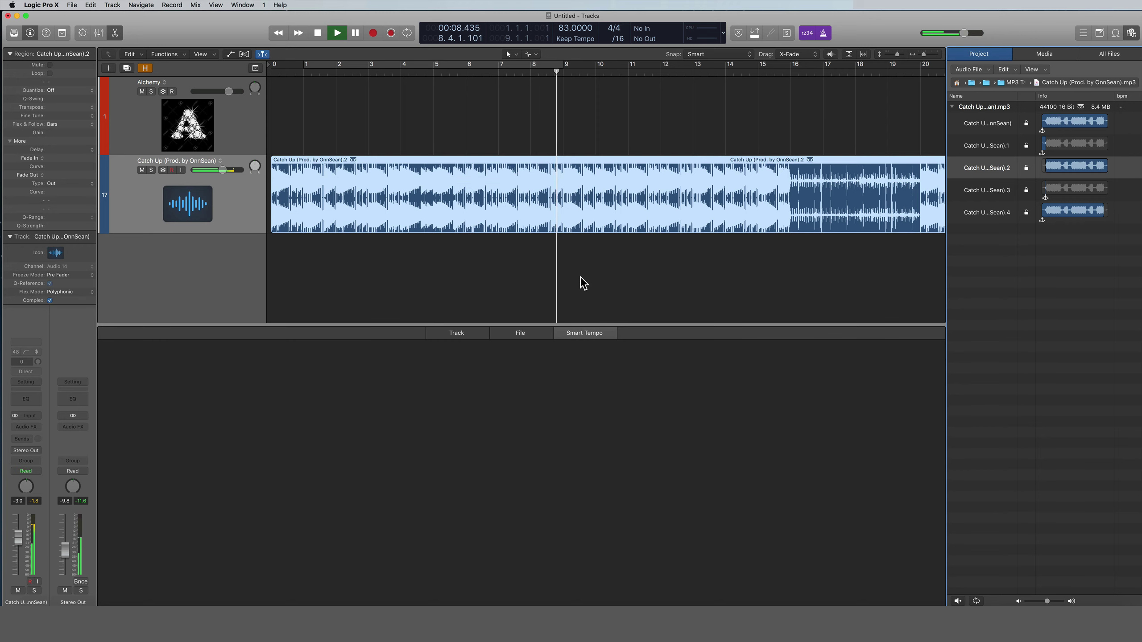
key("space")
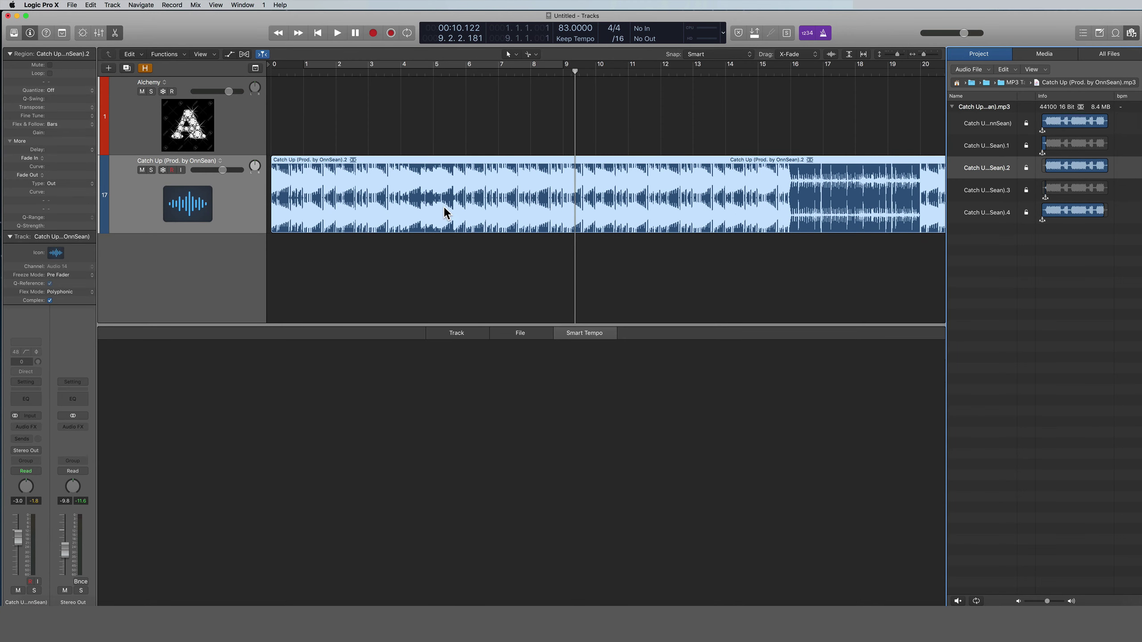
- Delete the Catch Up region from the timeline and set the project tempo to 65 BPM
key("Delete")
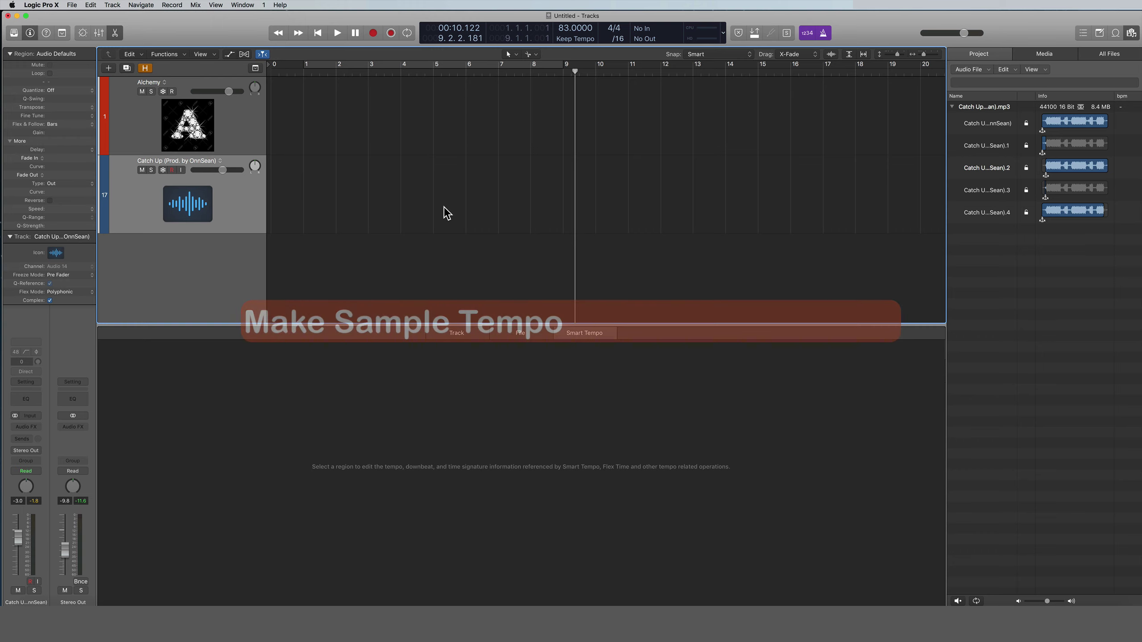
left_click_drag(564, 29, 564, 32)
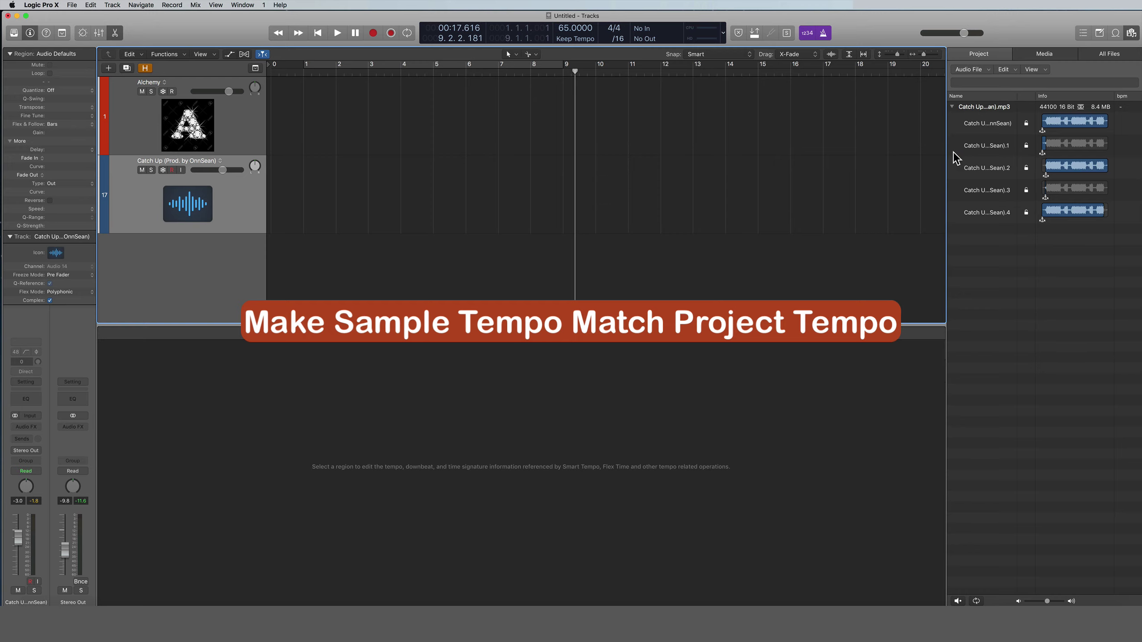
- Add Catch Up region .2 at the track's start without its tempo information and play it back at 65 BPM
left_click_drag(1003, 167, 272, 170)
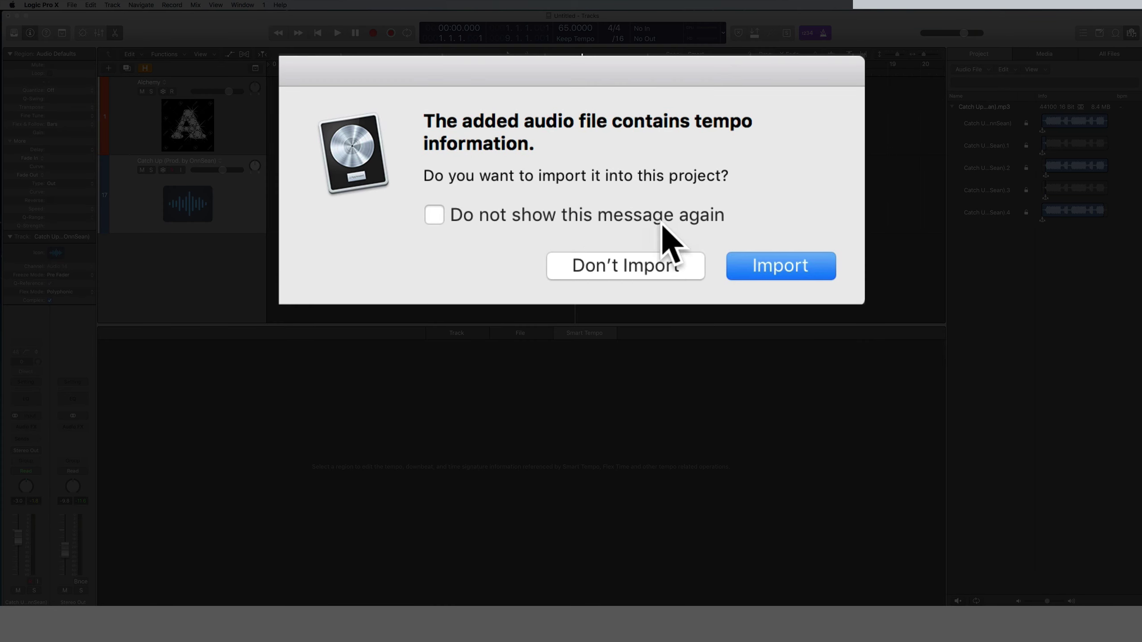
left_click(653, 264)
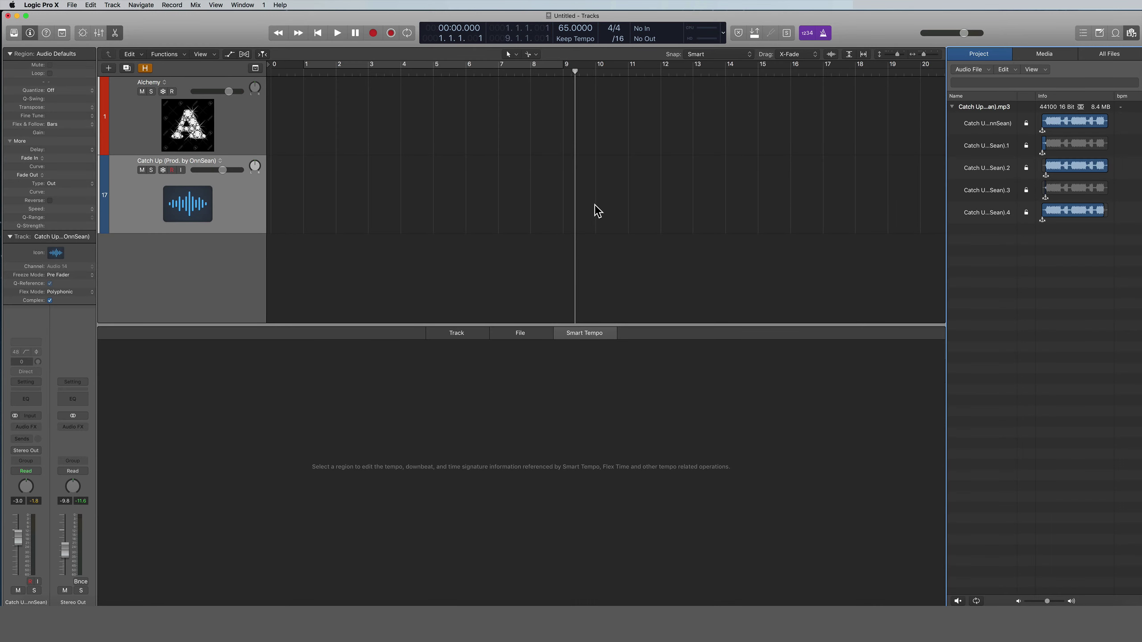
key("Return")
key("space")
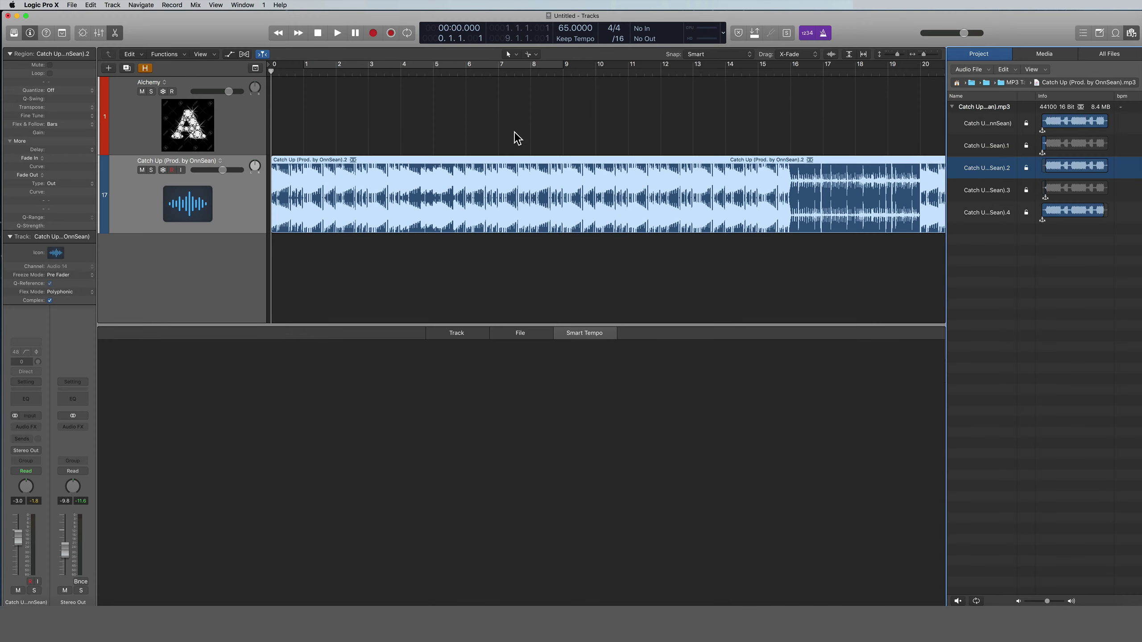
key("space")
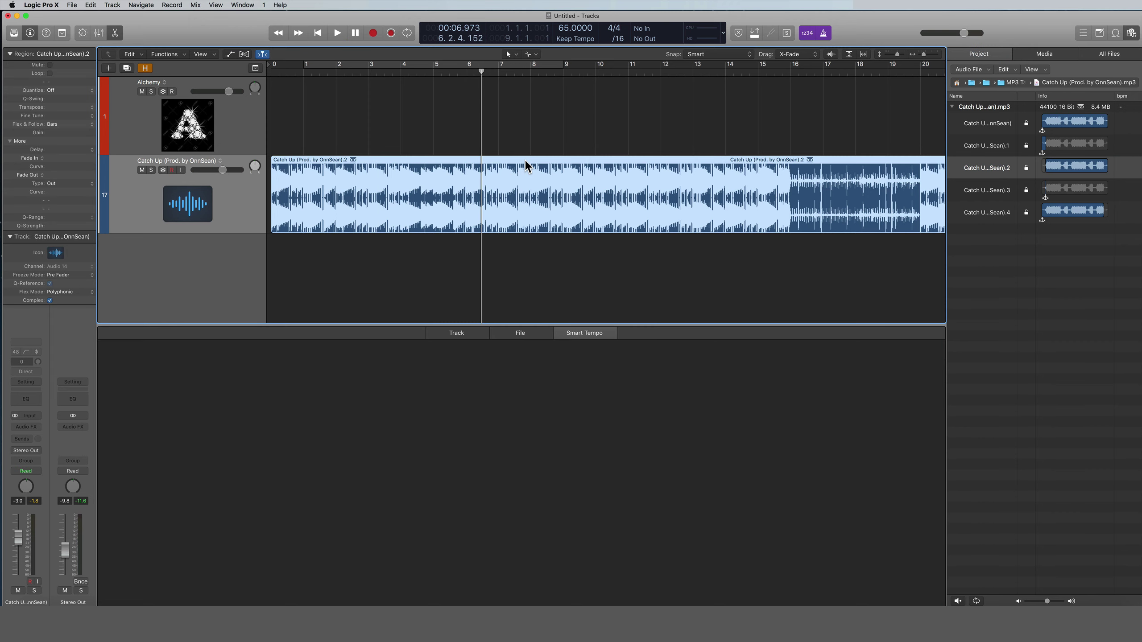
- Remove the Catch Up region from its track and set the project tempo to 135 BPM
key("Delete")
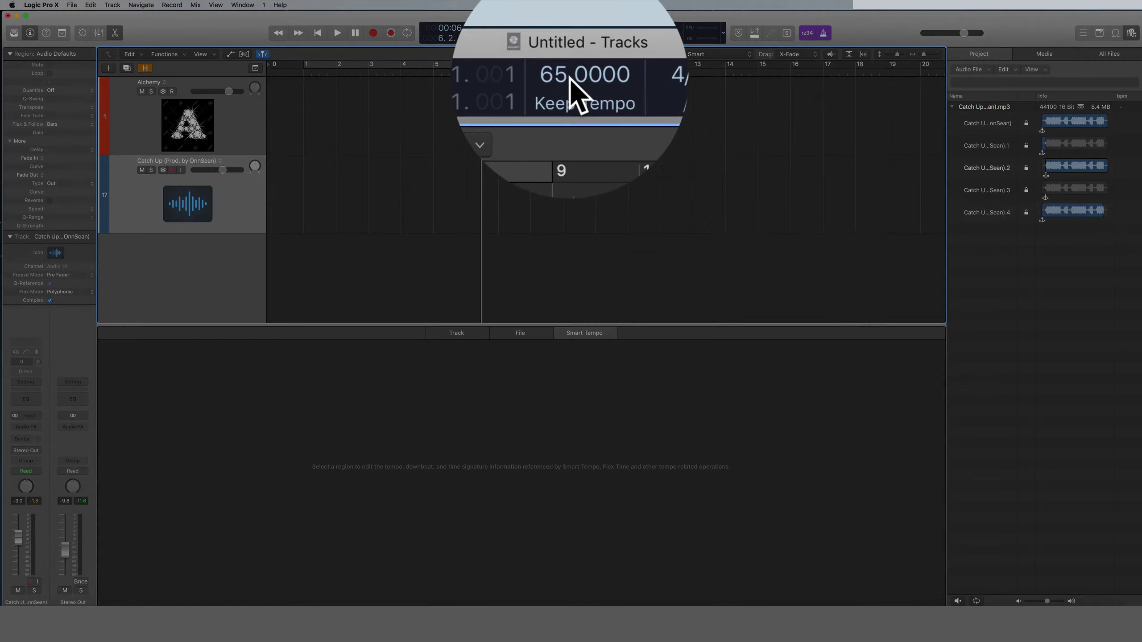
left_click_drag(572, 27, 572, 12)
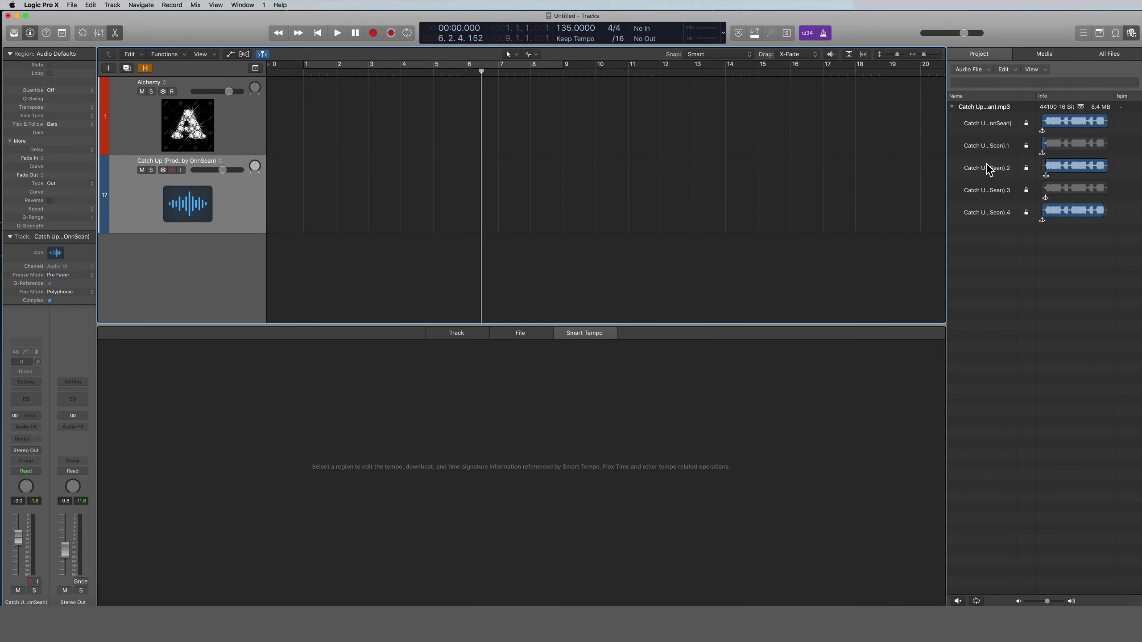
- Place Catch Up region .2 at the track's start without importing tempo information and play it from the beginning at 135 BPM
left_click_drag(987, 167, 267, 173)
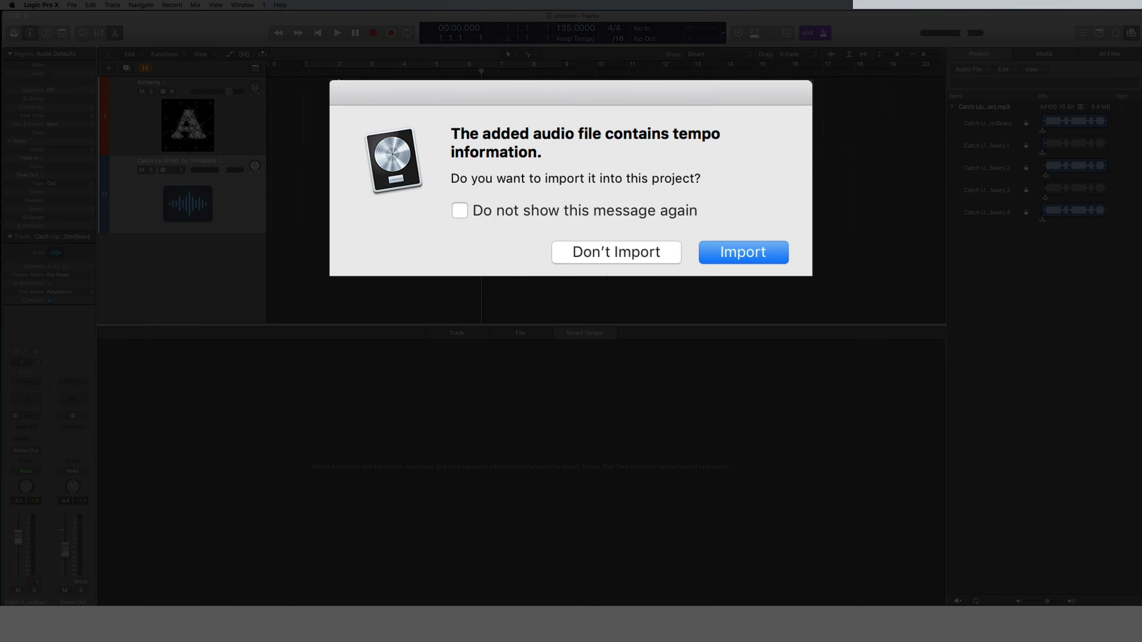
left_click(607, 257)
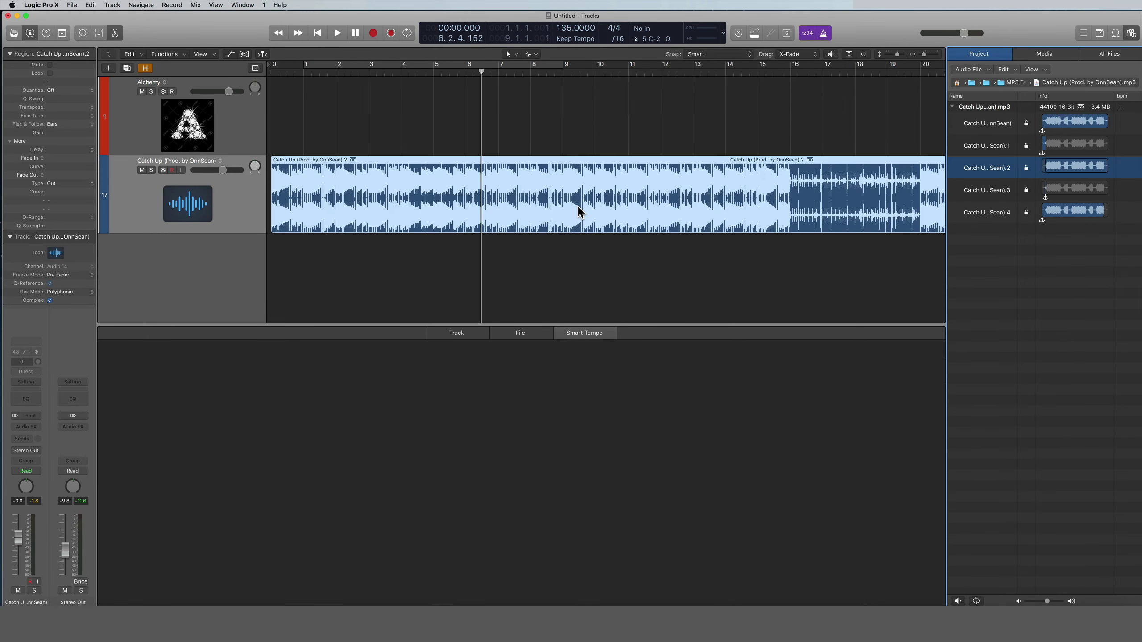
key("Return")
key("space")
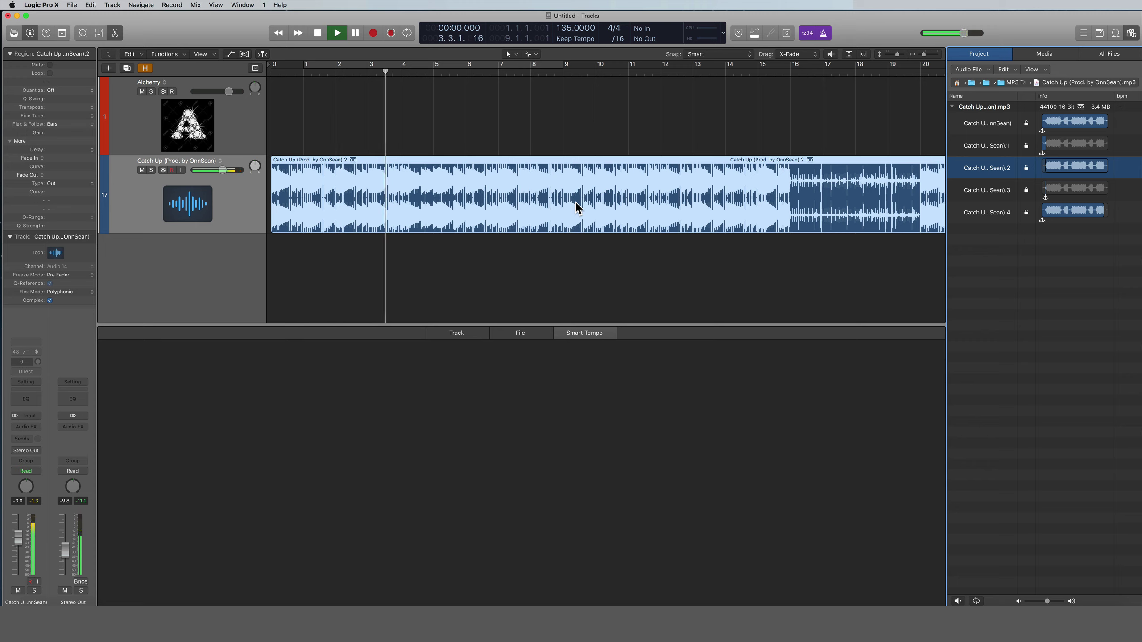
- Remove the Catch Up region from its track and switch the project tempo mode to Adapt Project Tempo
key("space")
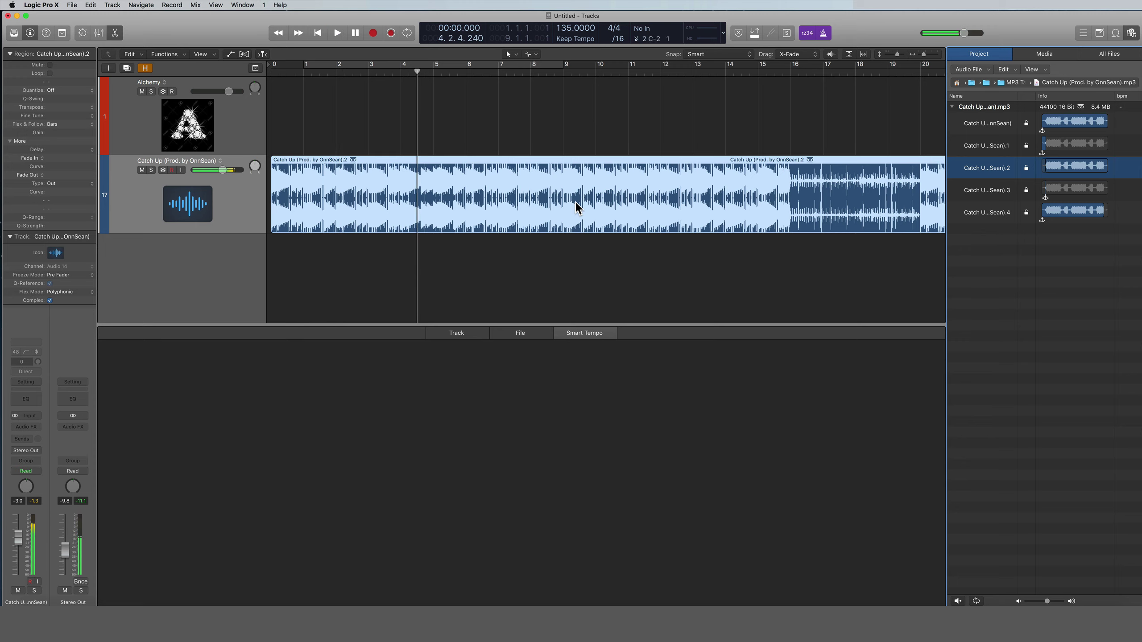
key("Delete")
key("Return")
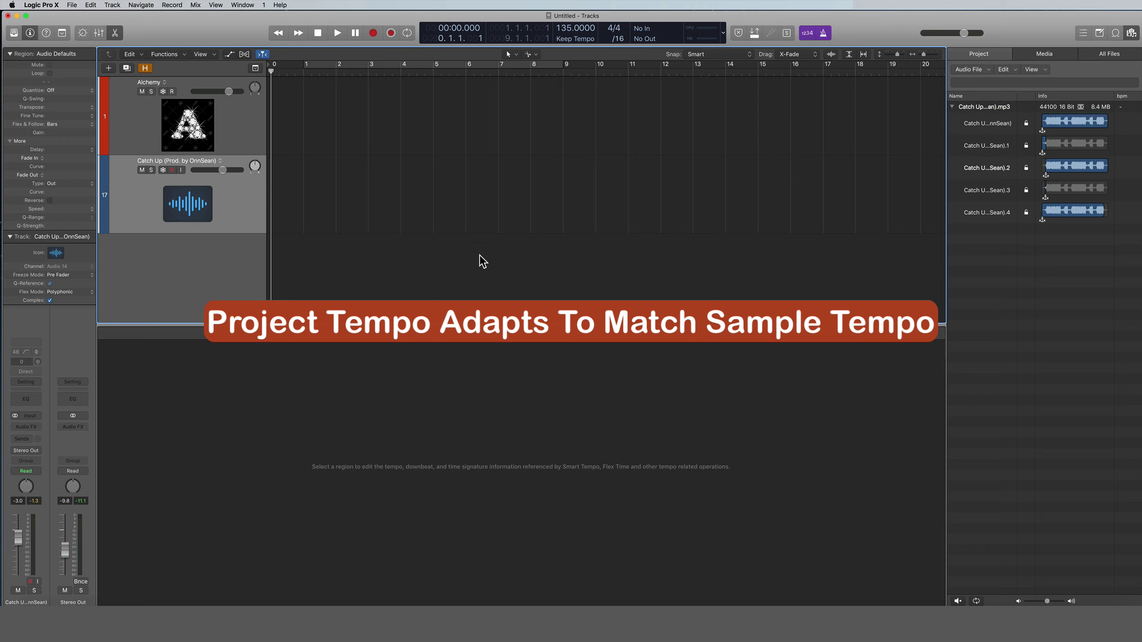
left_click(566, 41)
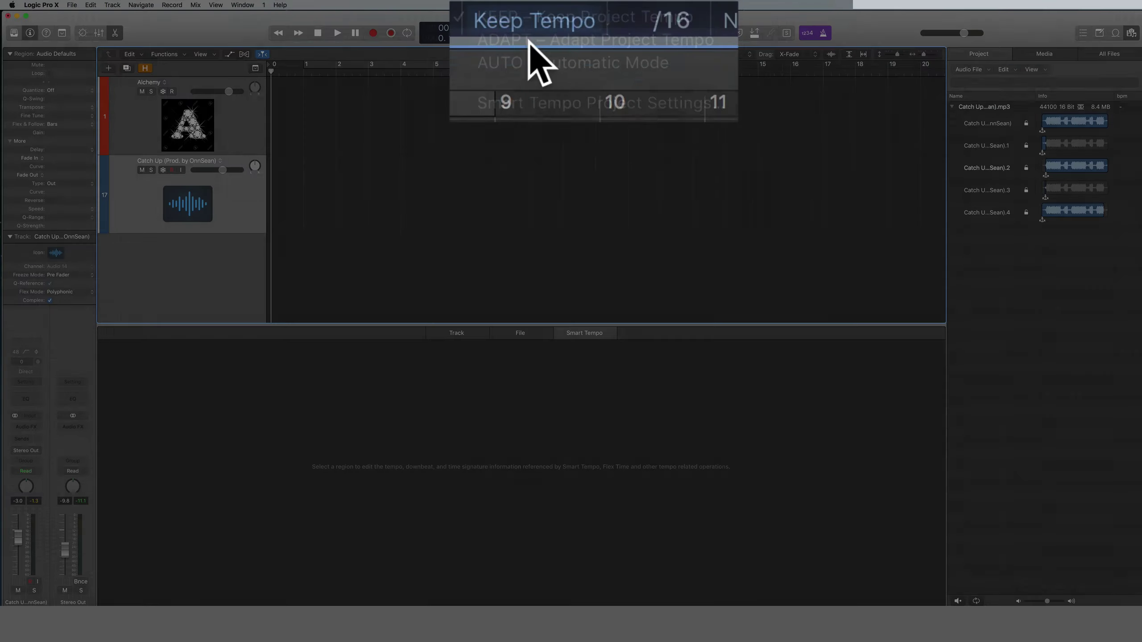
left_click(572, 45)
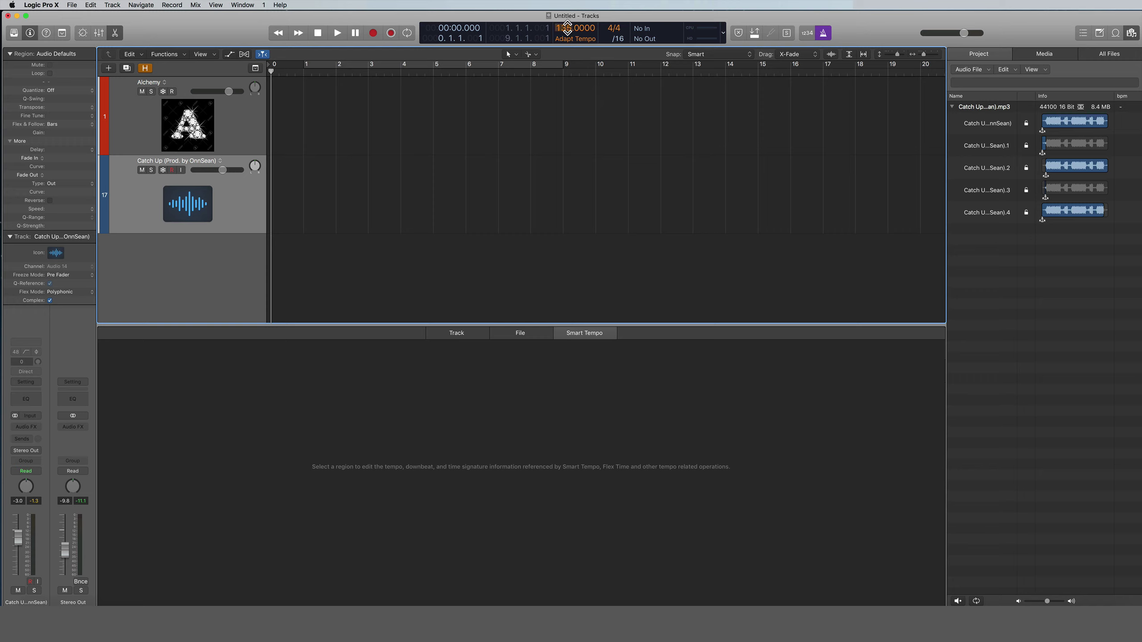
- Place Catch Up region .2 at the start of its track in Adapt mode and play a short passage
left_click_drag(987, 168, 282, 165)
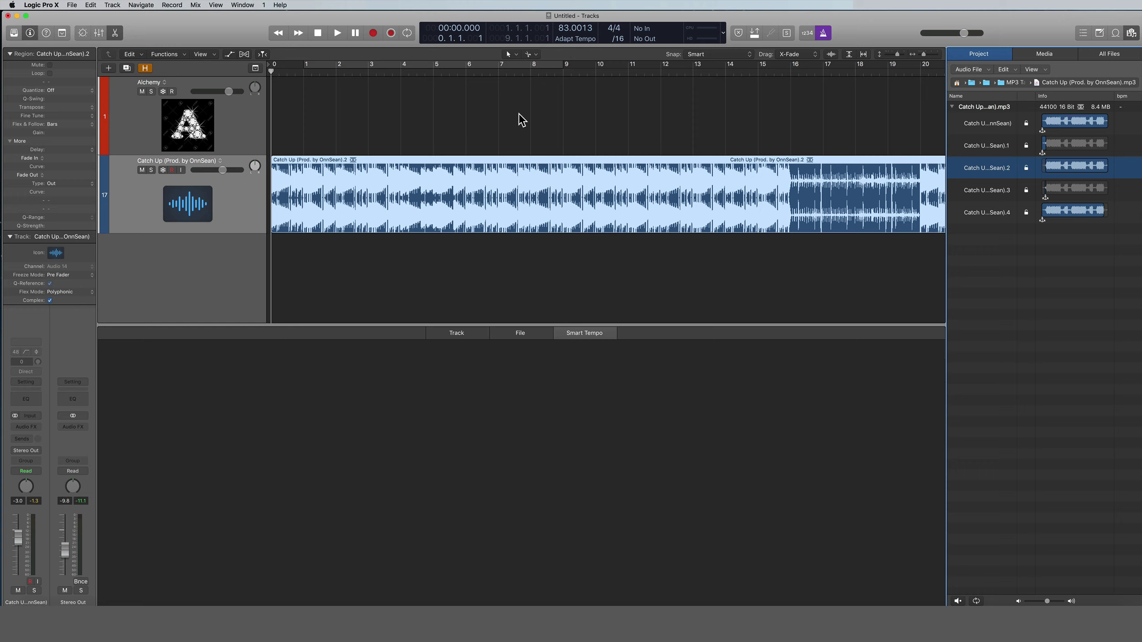
key("space")
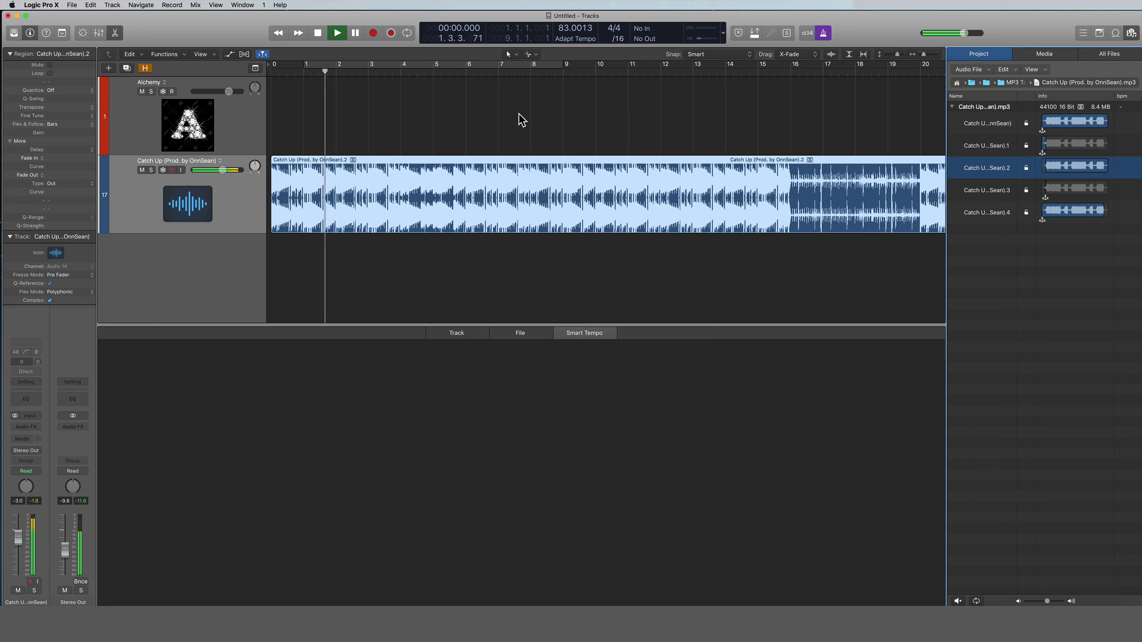
key("space")
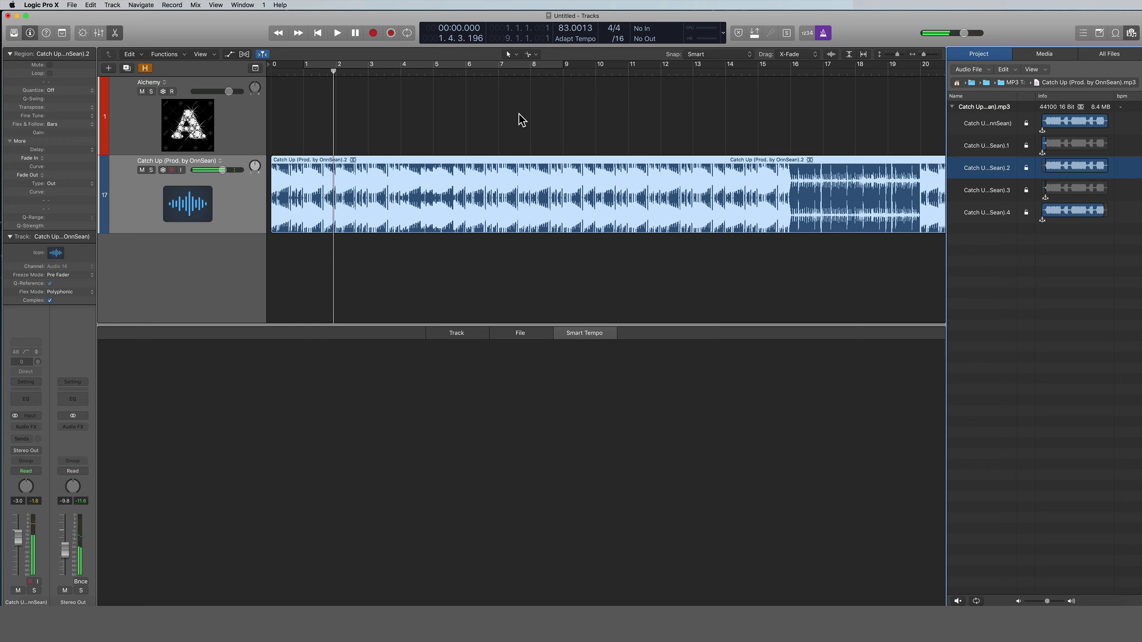
- Return the playhead to the start and delete the Catch Up region from the timeline
key("Return")
left_click(497, 166)
key("Delete")
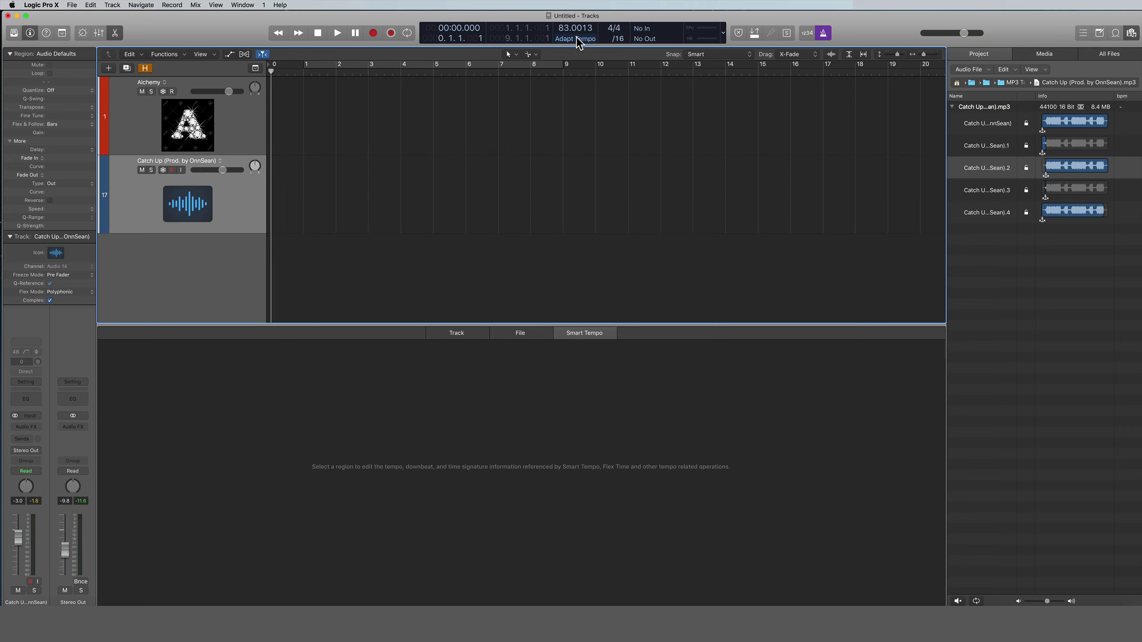
- Hide the audio browser and select the Alchemy track, keeping the tempo mode on Adapt Project Tempo
left_click(1135, 35)
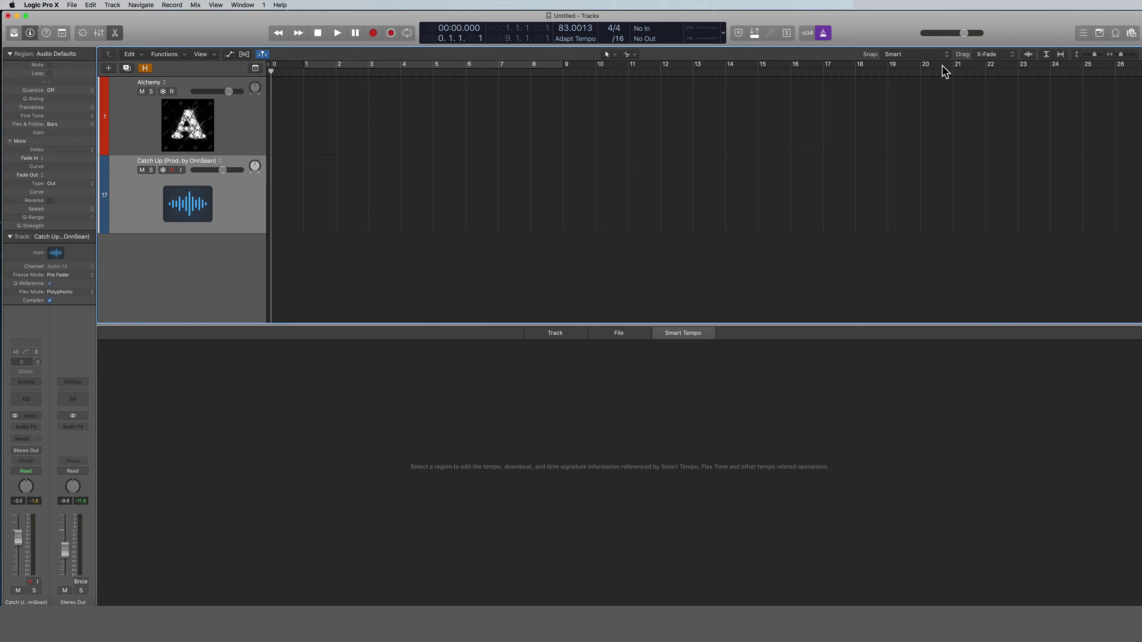
left_click(233, 132)
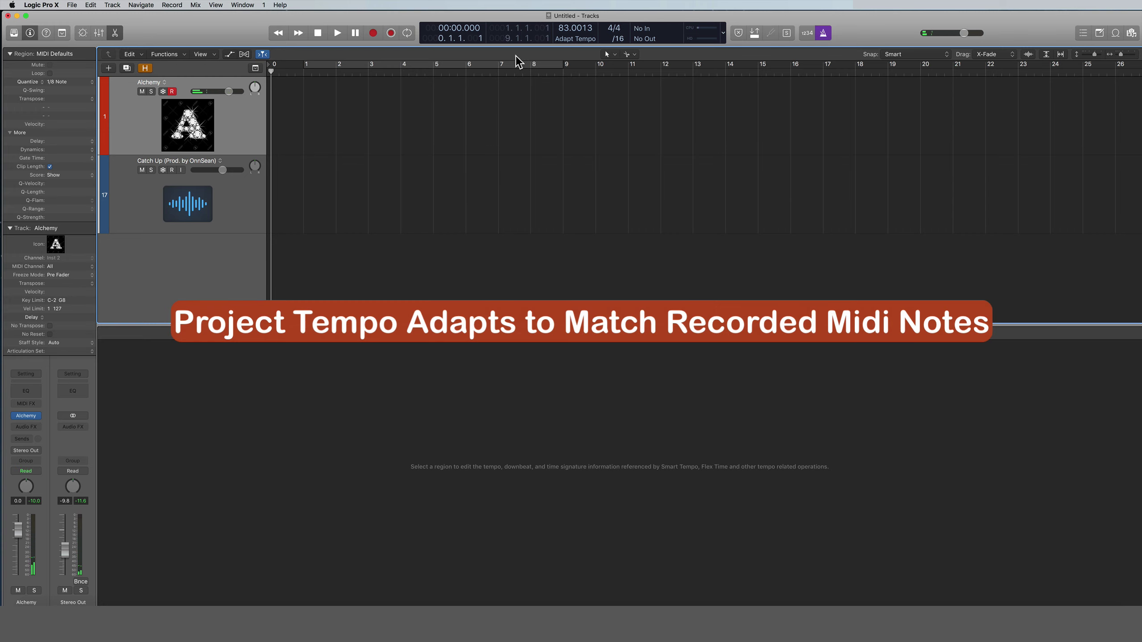
left_click(574, 41)
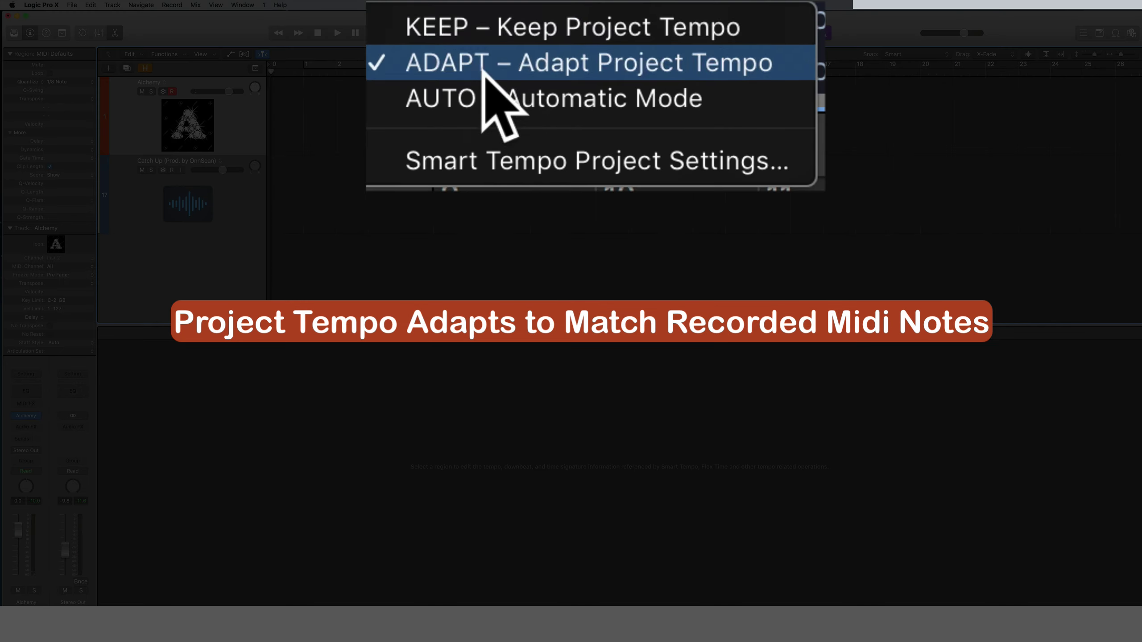
left_click(493, 30)
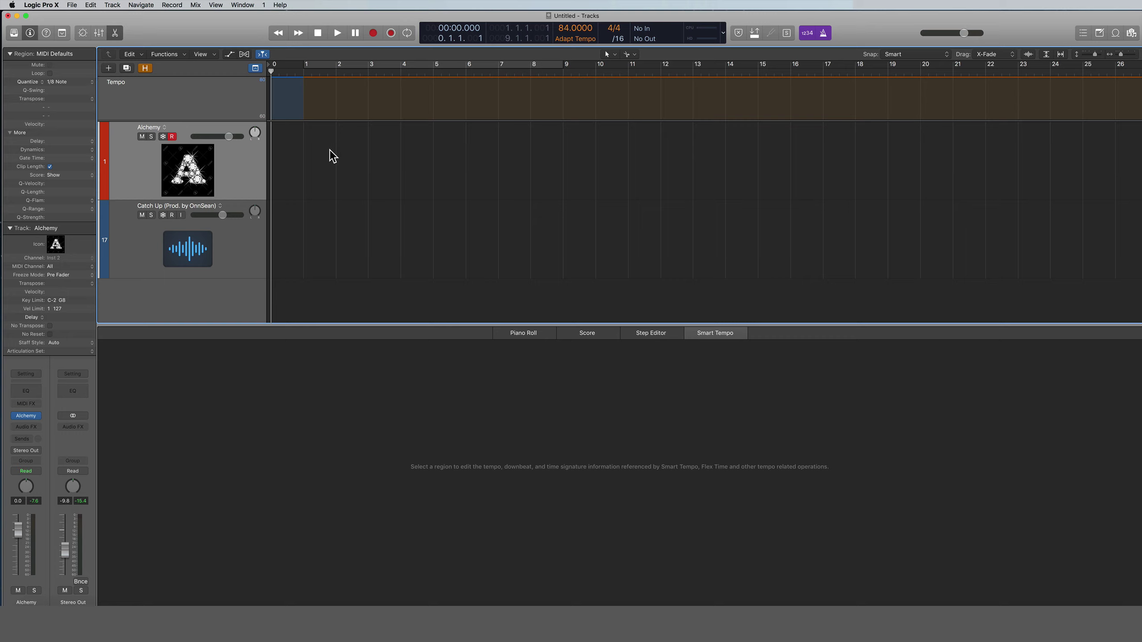
- Set quantize to Off for the Alchemy track and record a freehand MIDI performance on it from the start
left_click(91, 84)
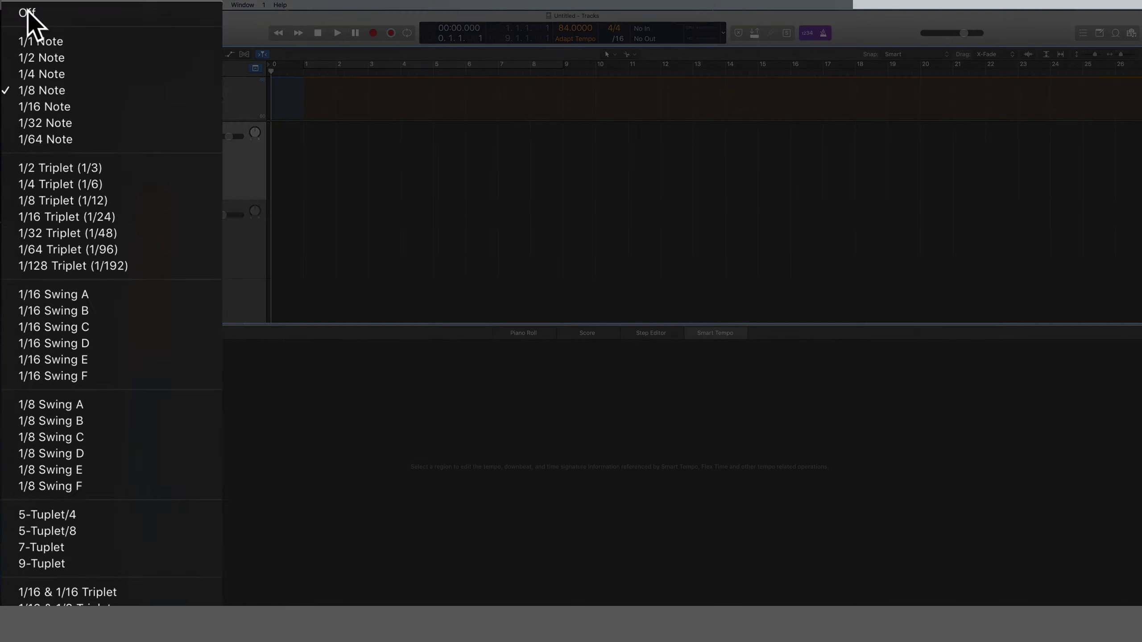
left_click(25, 16)
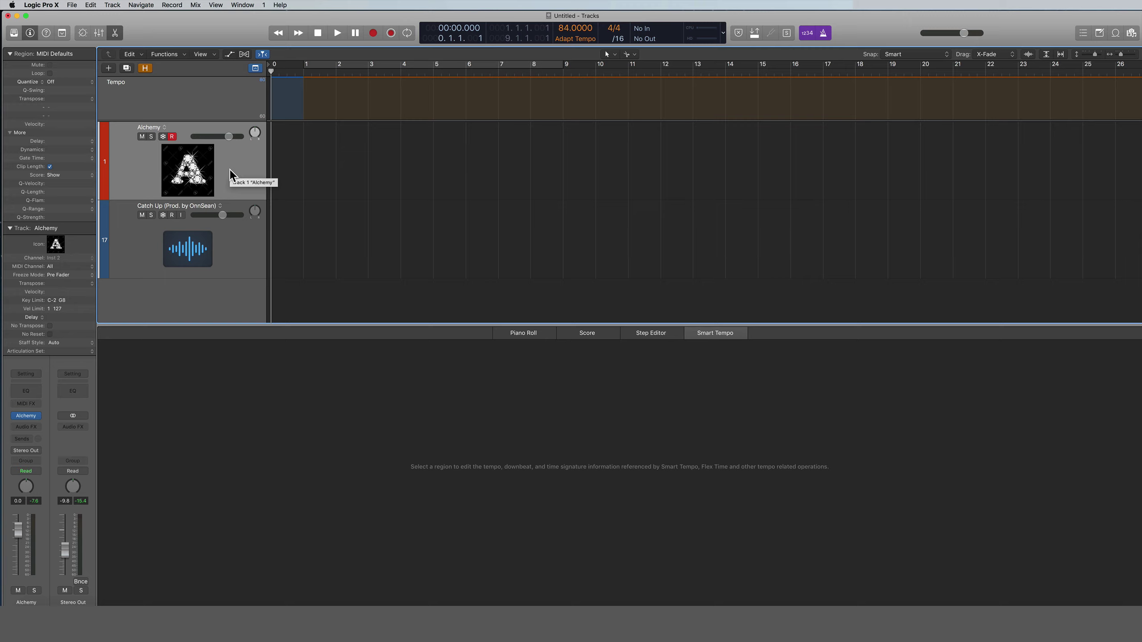
key("r")
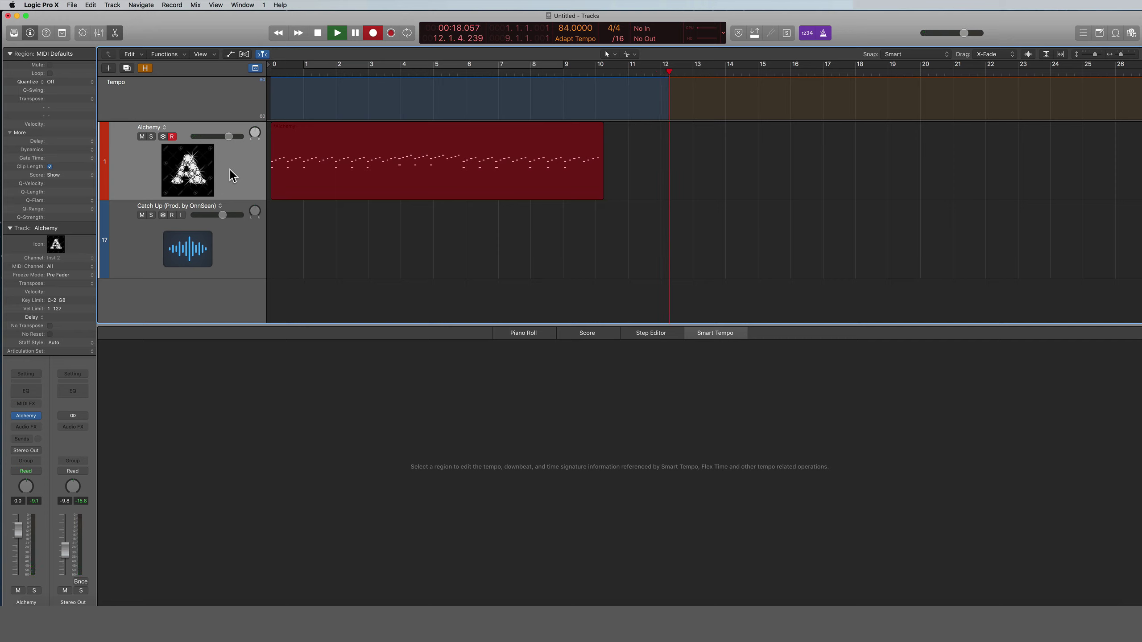
key("space")
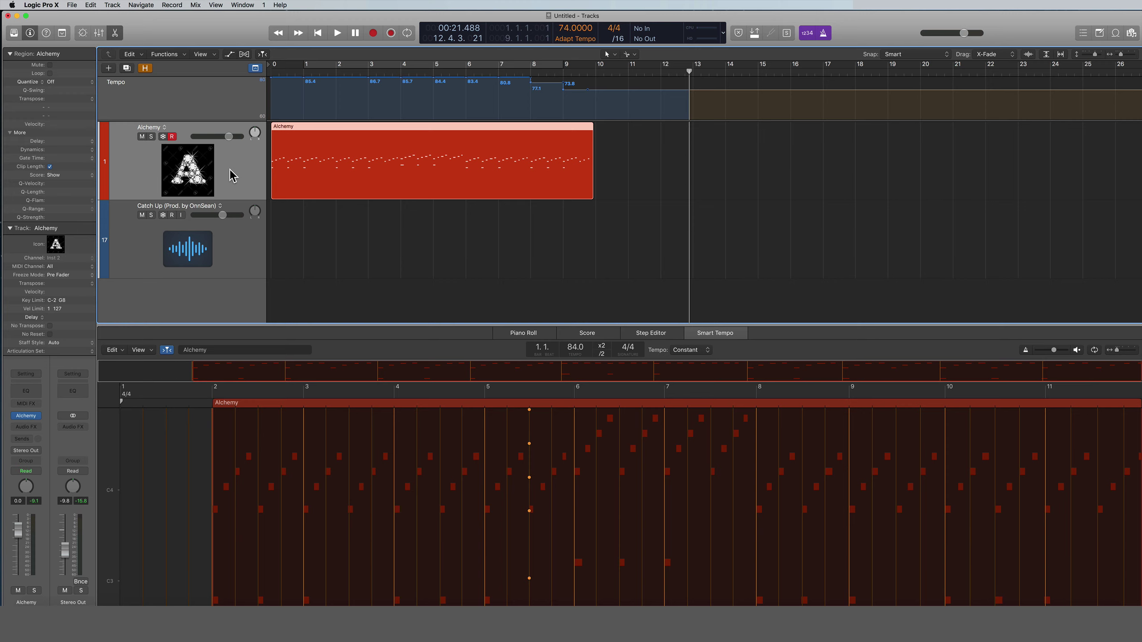
- Play the recorded Alchemy region from the start and examine its tempo changes in the tempo track and Smart Tempo editor
key("Return")
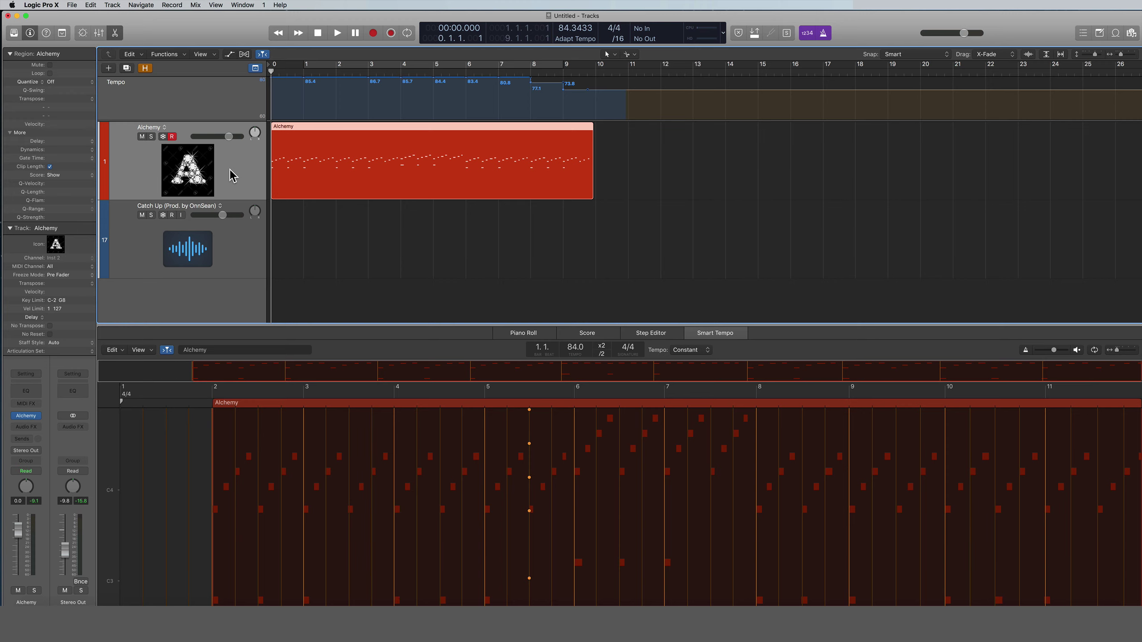
left_click(355, 297)
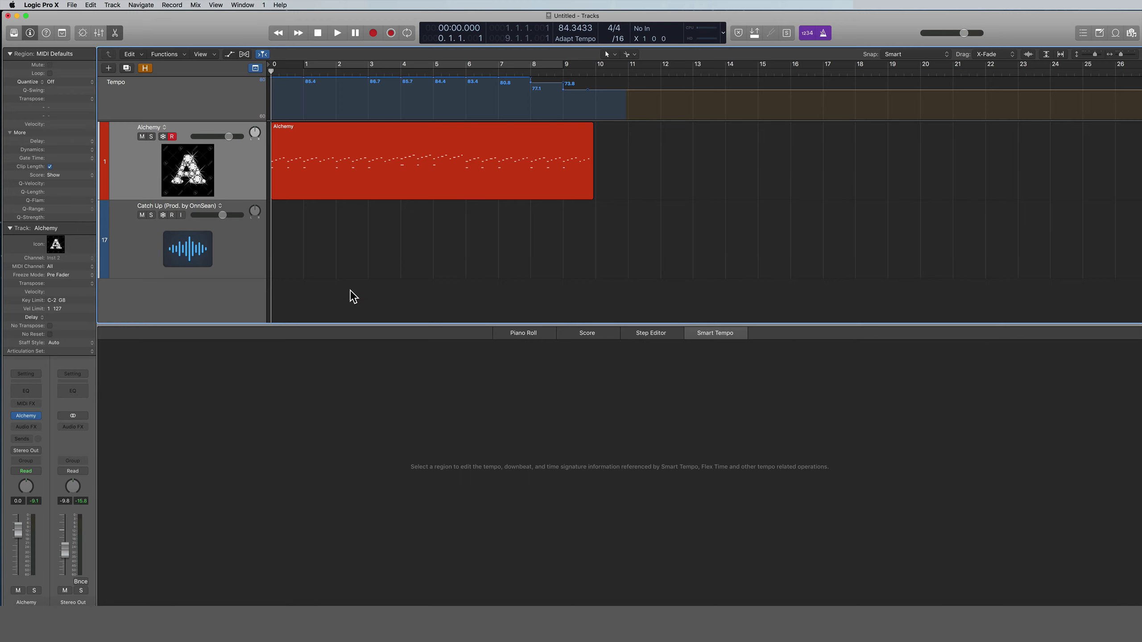
key("space")
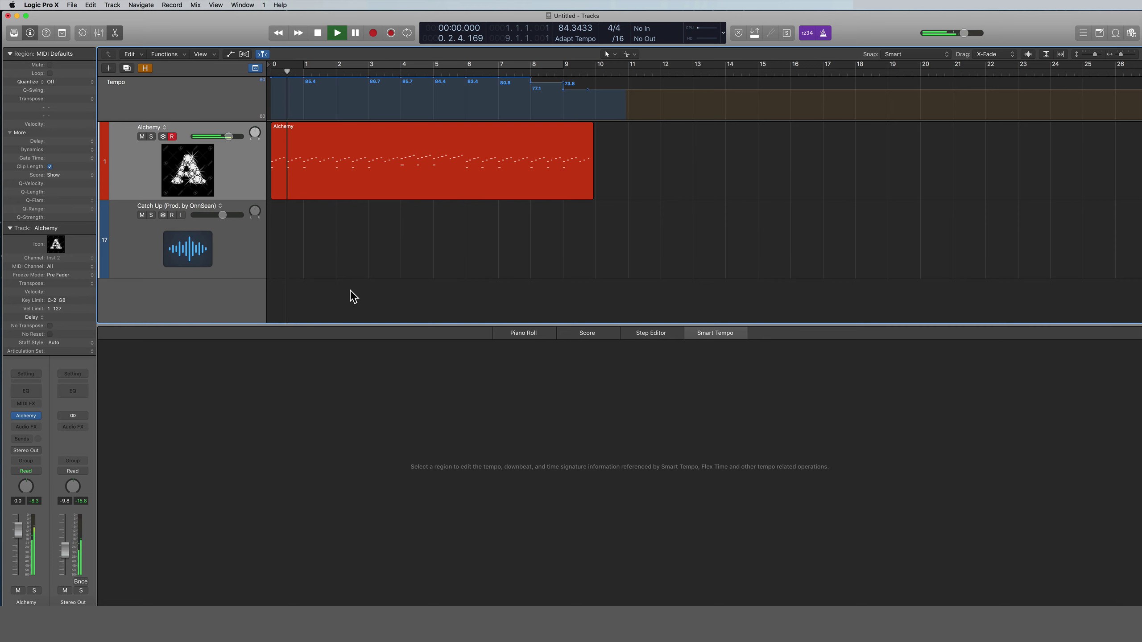
left_click(339, 126)
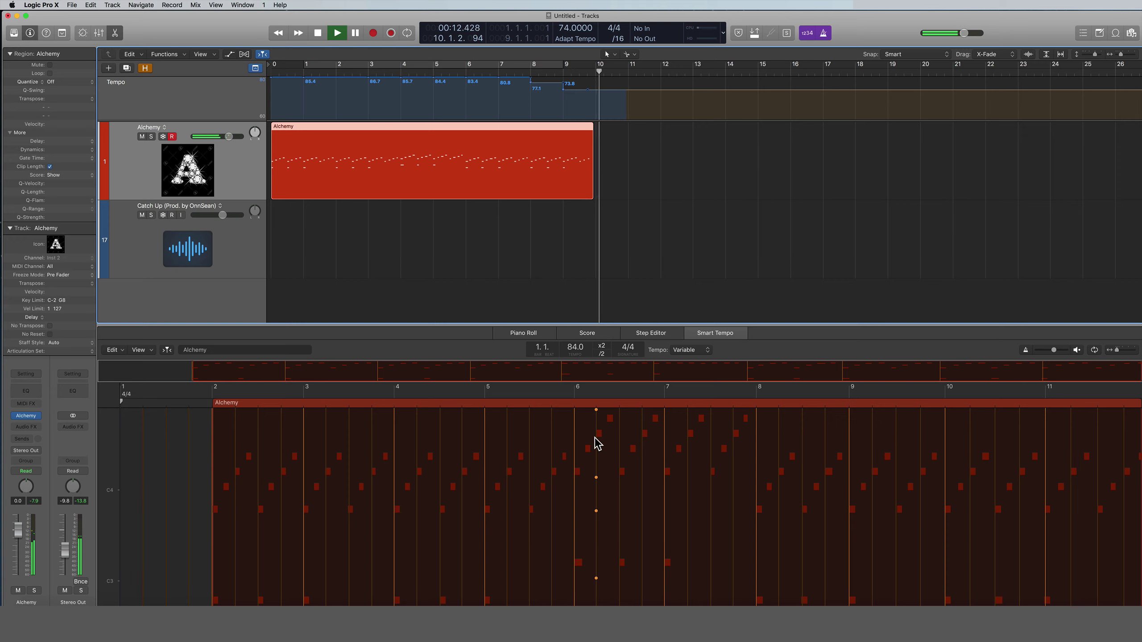
key("space")
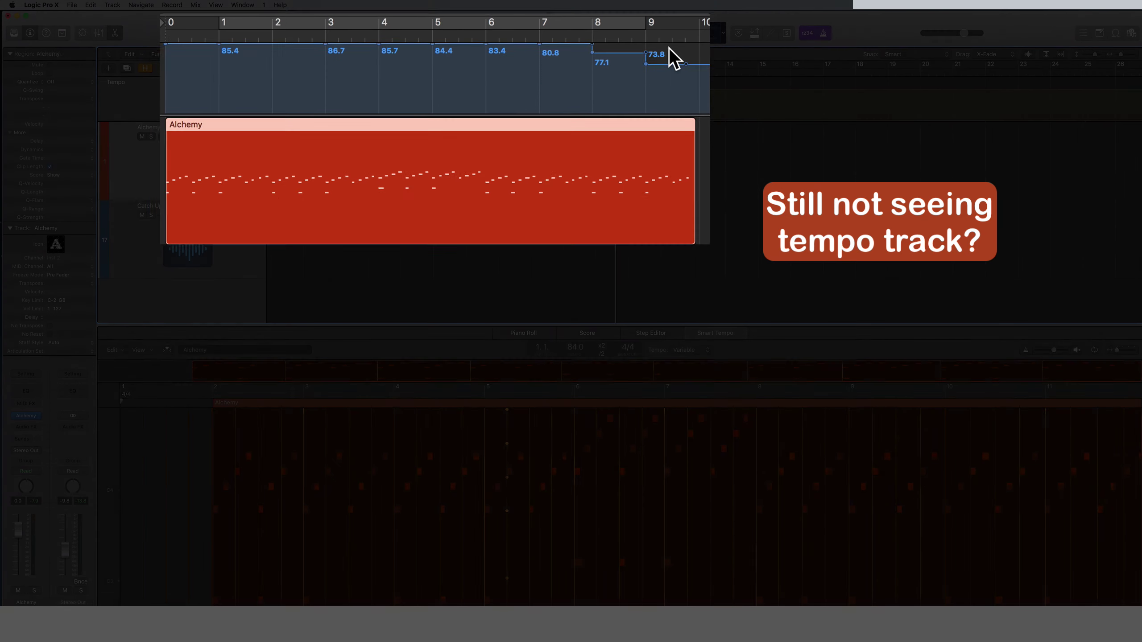
- Select the tempo points spanning the Alchemy recording in the tempo track and replace them by their average
left_click_drag(578, 82, 186, 56)
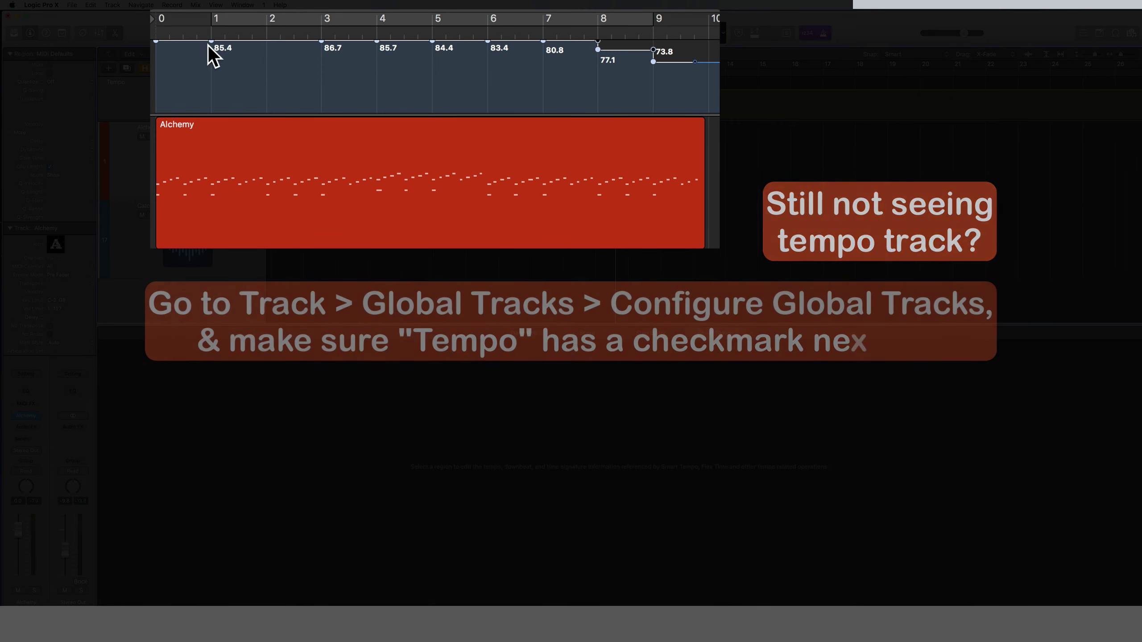
right_click(295, 42)
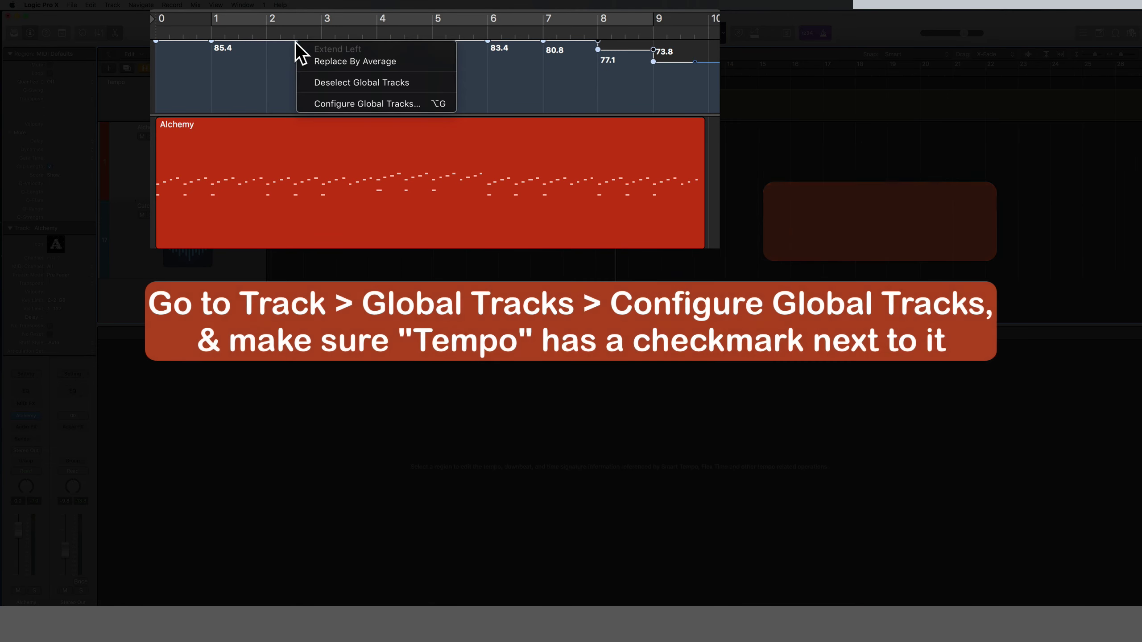
left_click(345, 58)
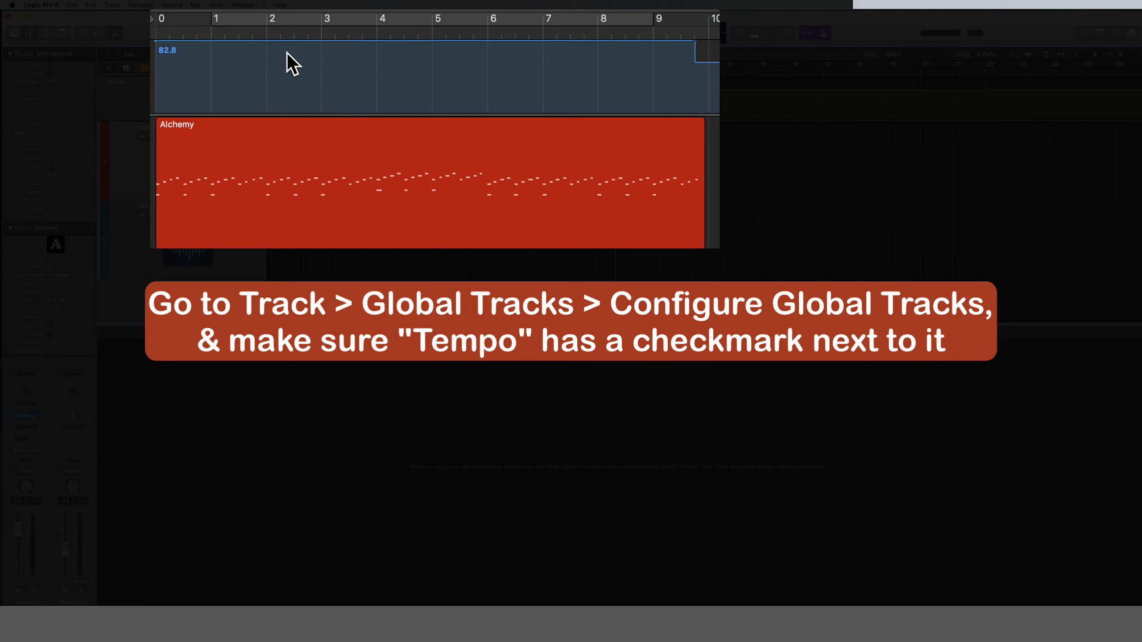
- Play the Alchemy region from the start at the averaged tempo
key("Return")
key("space")
left_click(201, 128)
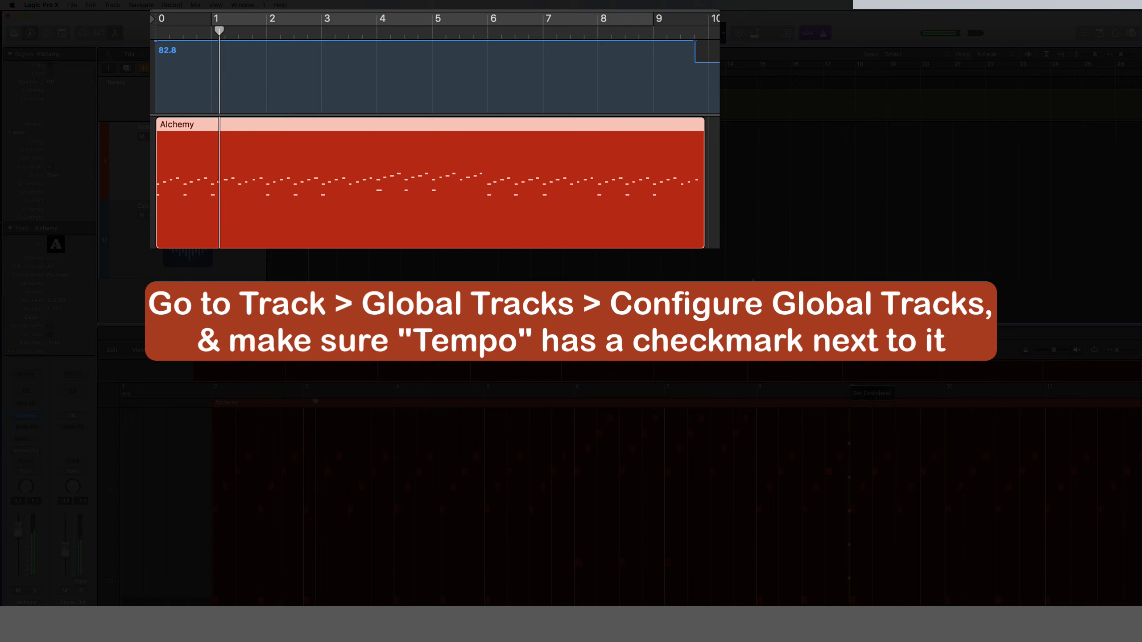
- Delete the remaining tempo change just before bar 10 and set the project tempo to 120 BPM
left_click(541, 30)
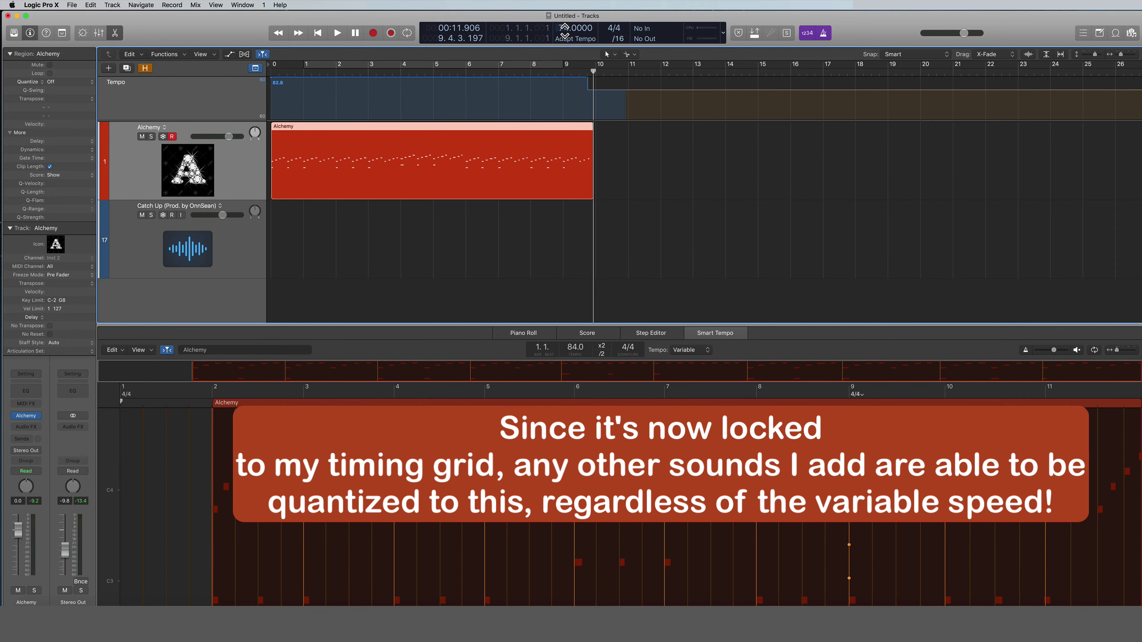
left_click(587, 77)
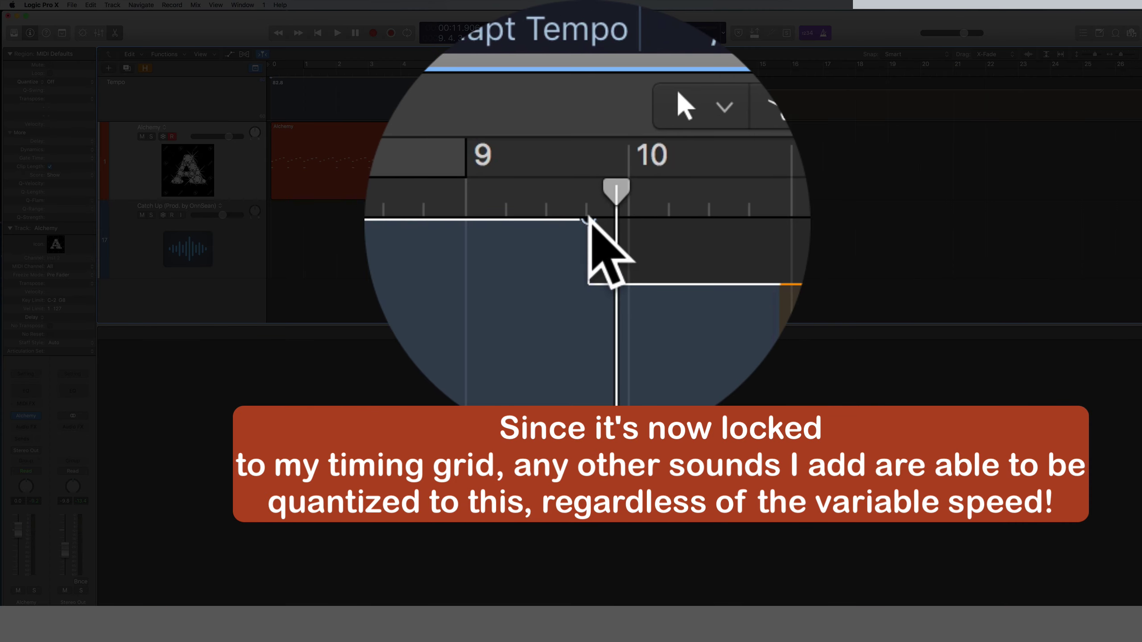
double_click(587, 217)
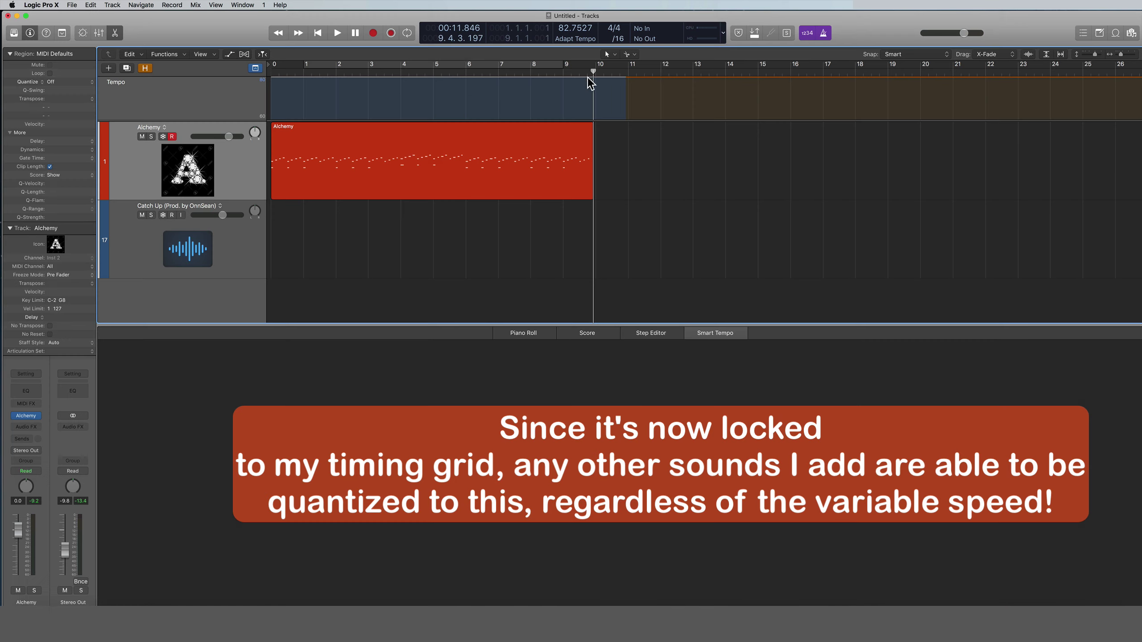
double_click(565, 28)
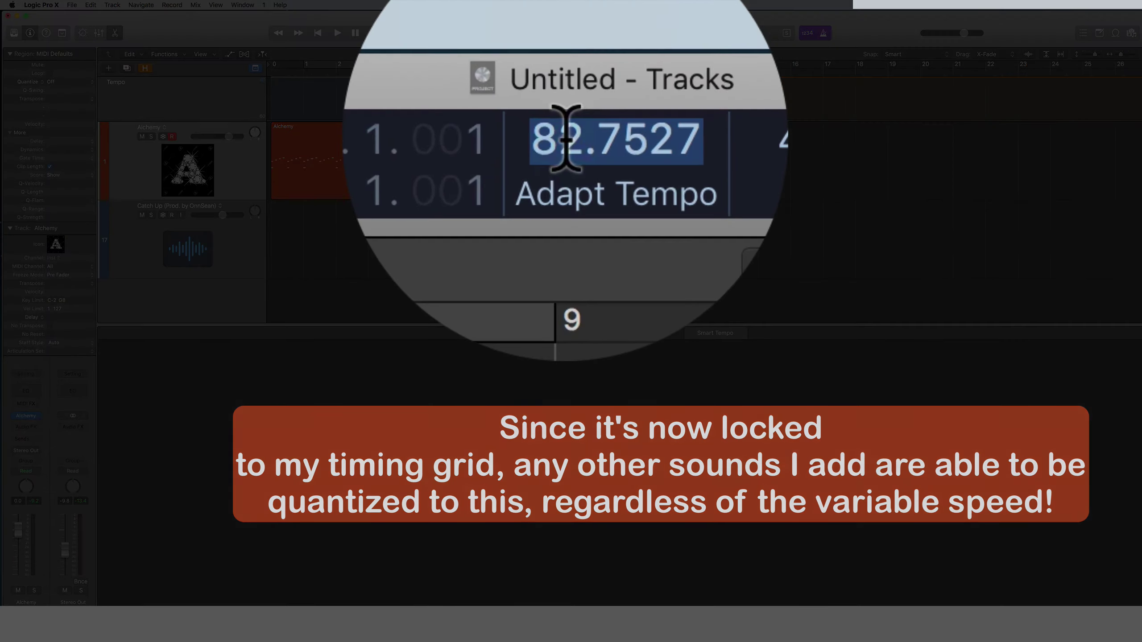
type("120")
key("Return")
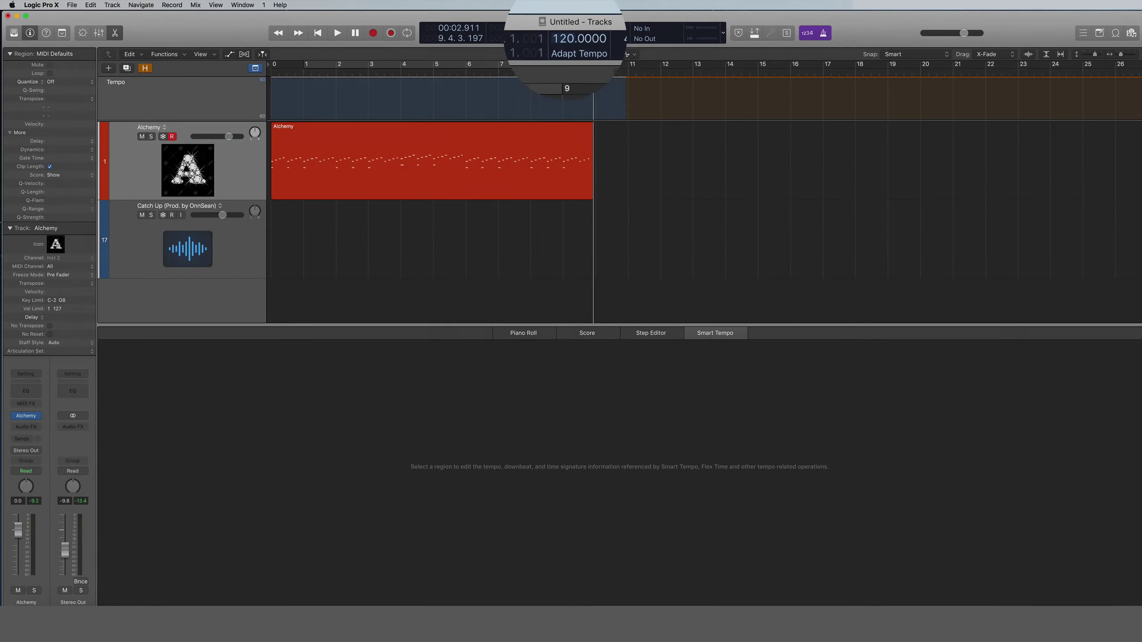
- Play the opening of the Alchemy region from the project start at 120 BPM
key("Return")
key("space")
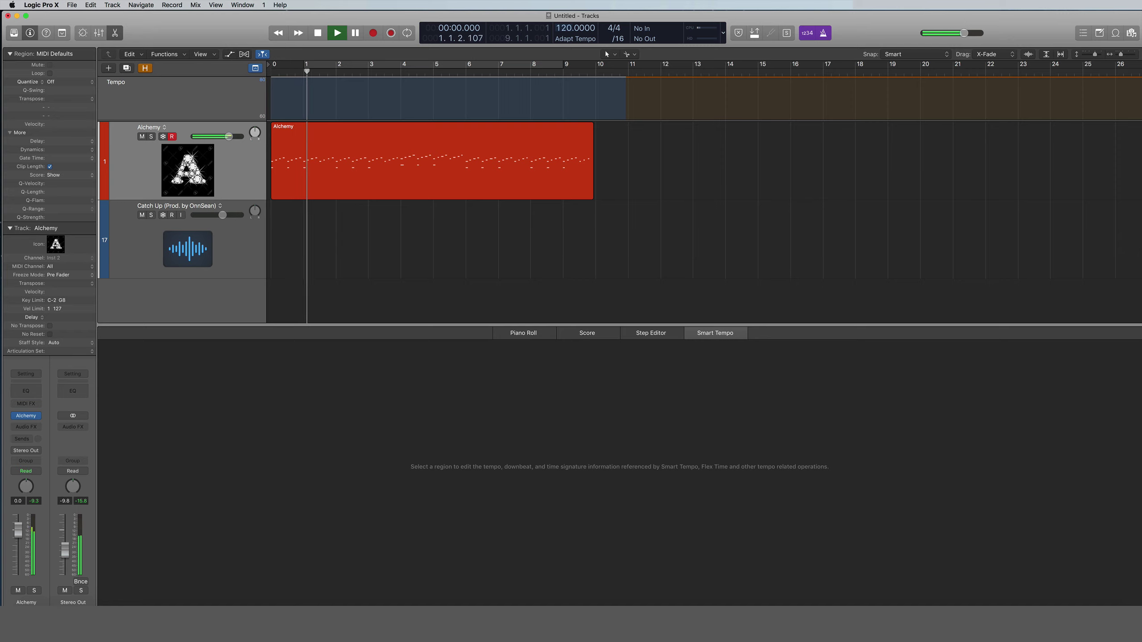
key("space")
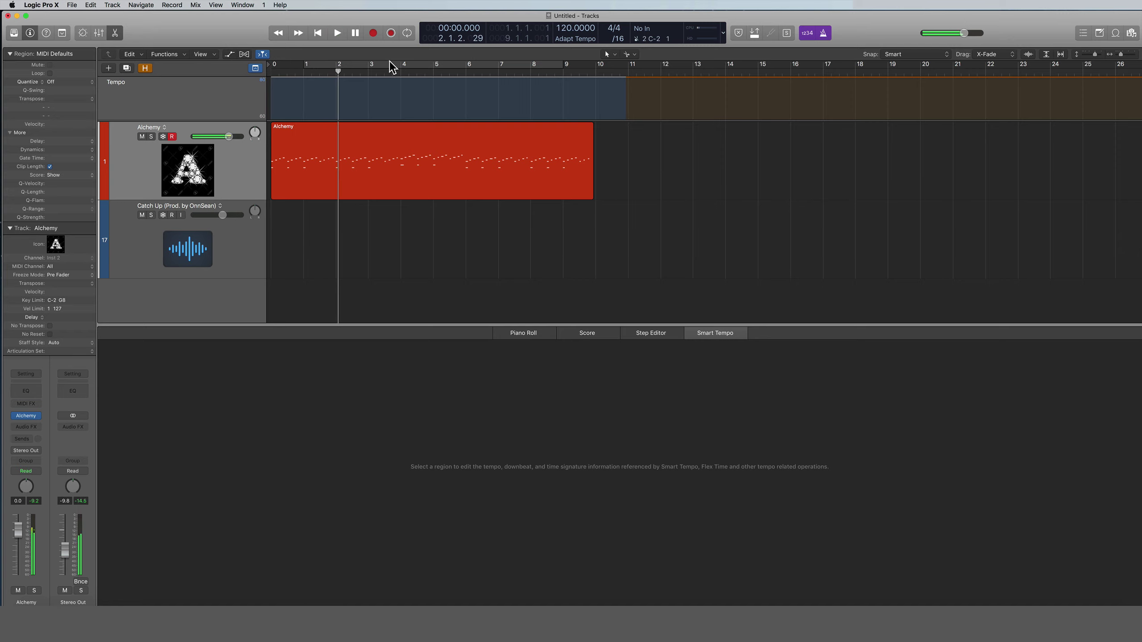
- Delete the Alchemy region and switch the project tempo mode to Keep Project Tempo
left_click(305, 148)
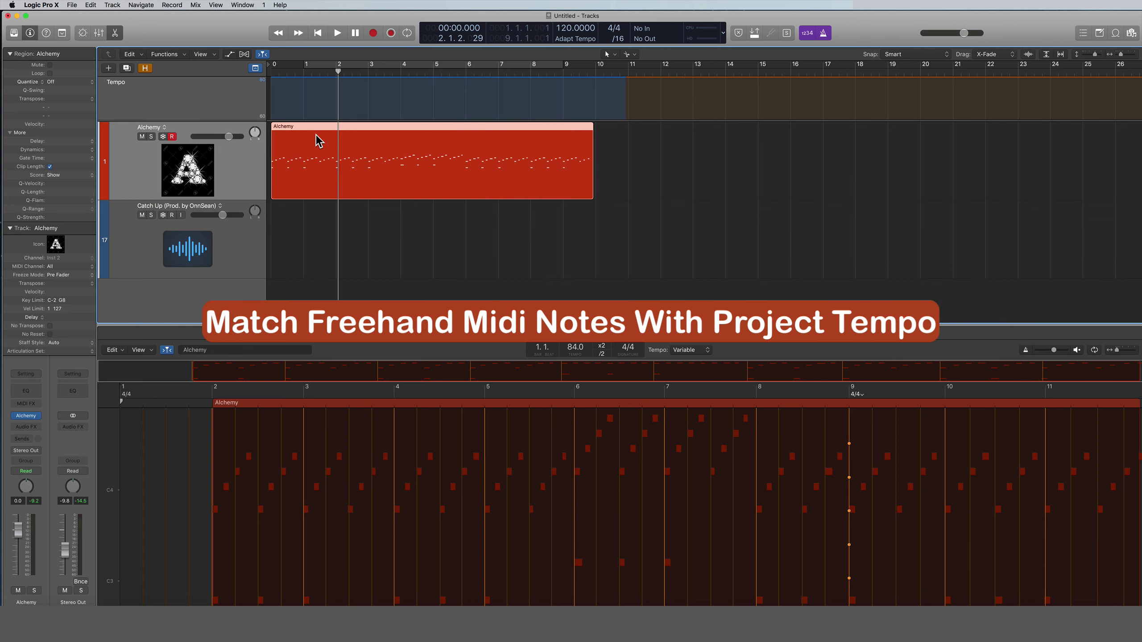
key("Delete")
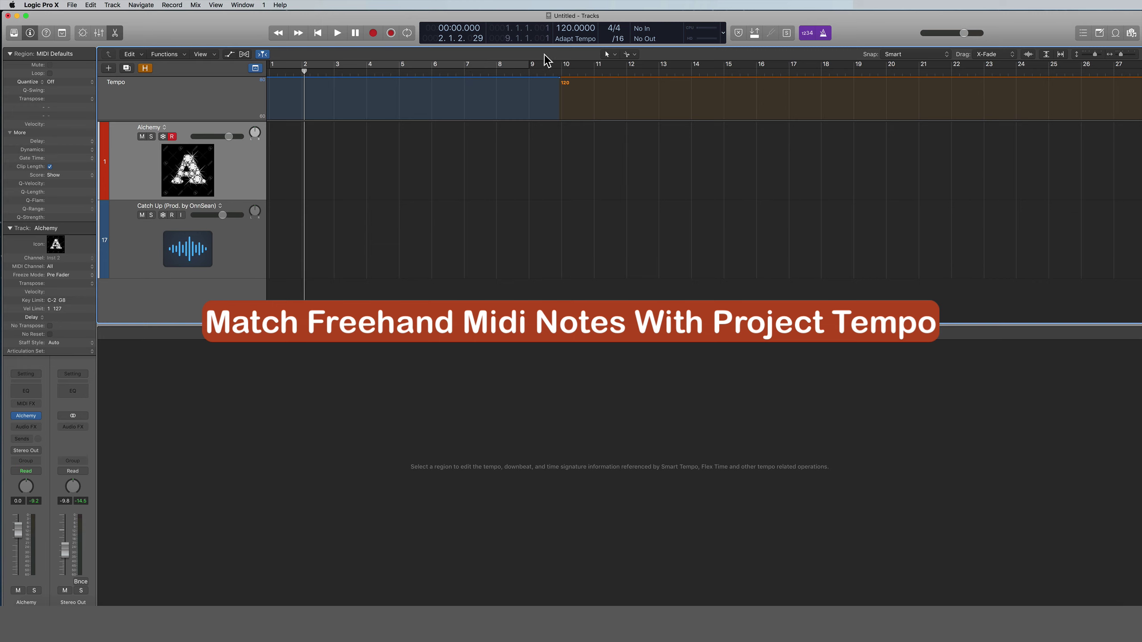
scroll(525, 90, "right", 1)
left_click(575, 38)
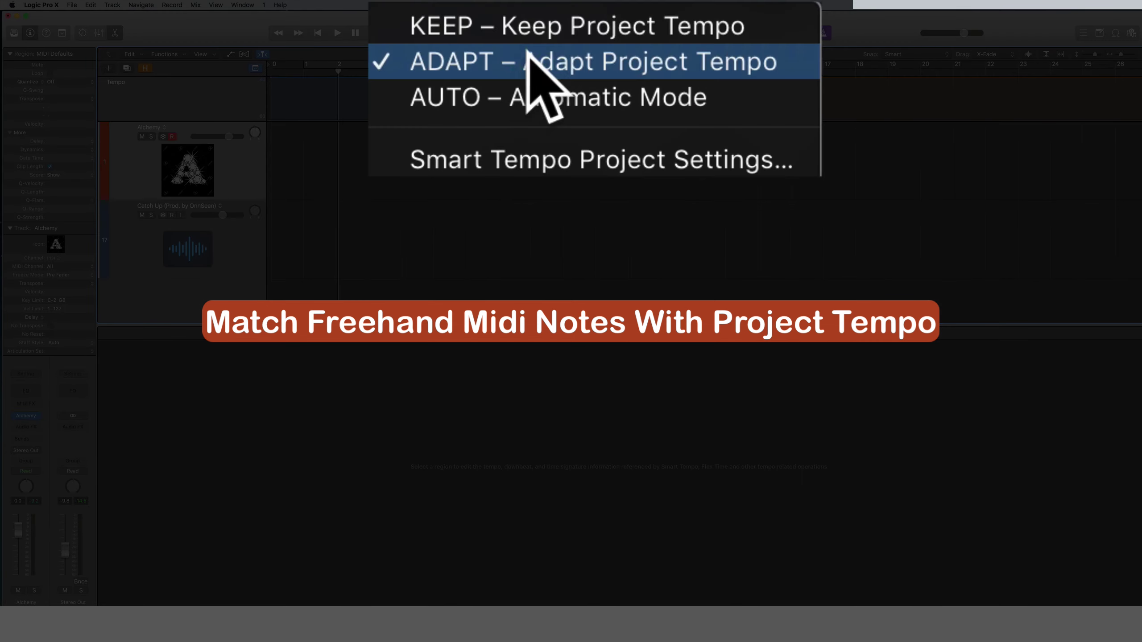
left_click(530, 25)
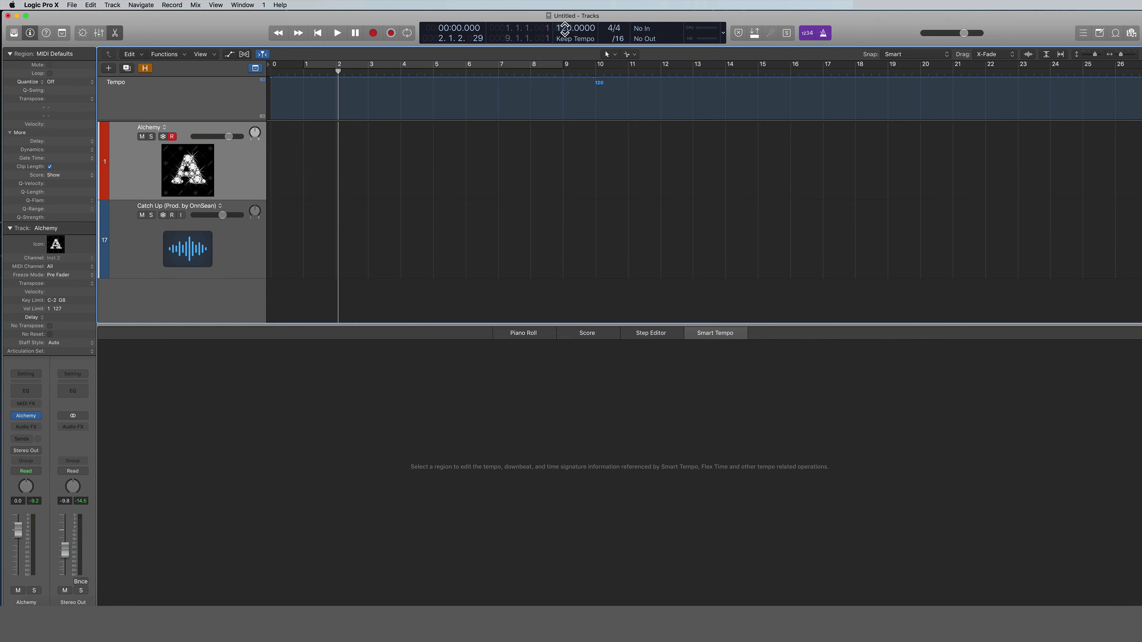
- Delete the leftover tempo change near bar 10 and set the project tempo to 84 BPM
left_click_drag(562, 28, 566, 44)
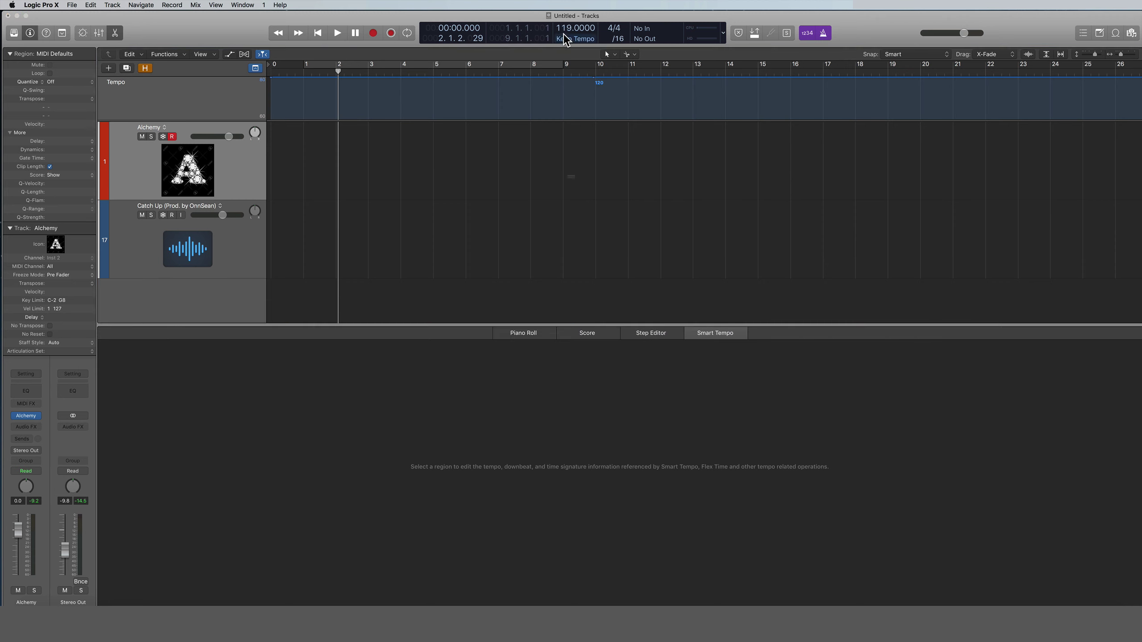
left_click(636, 198)
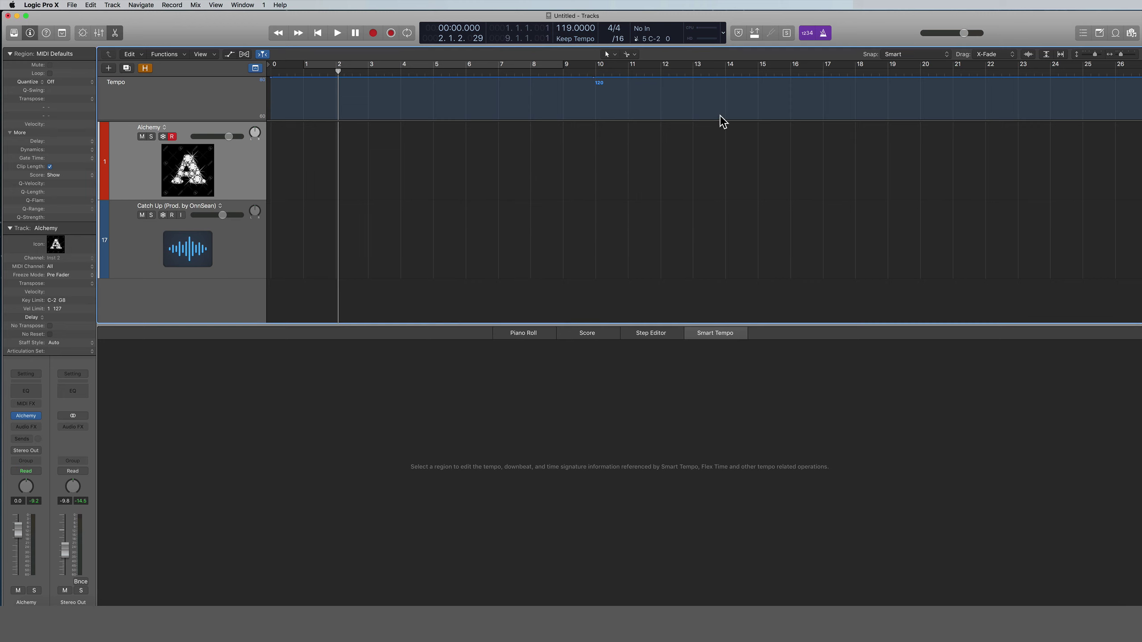
left_click_drag(655, 90, 533, 66)
key("Delete")
double_click(566, 29)
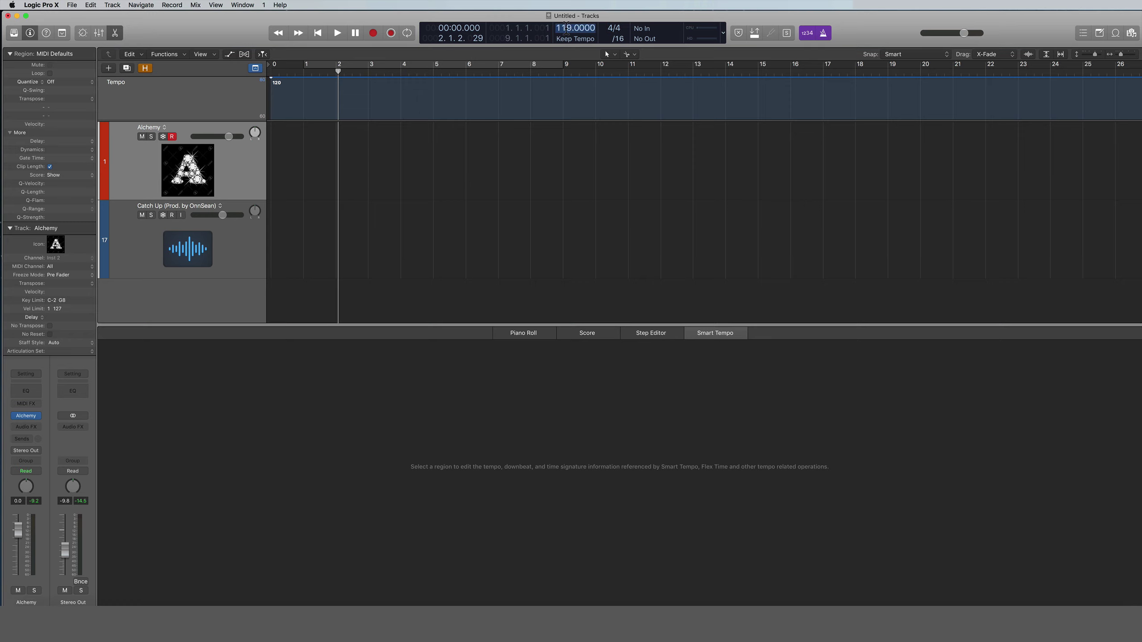
key("BackSpace")
key("Return")
- Run a brief test recording on the Alchemy track and look at the metronome options without changing them
key("r")
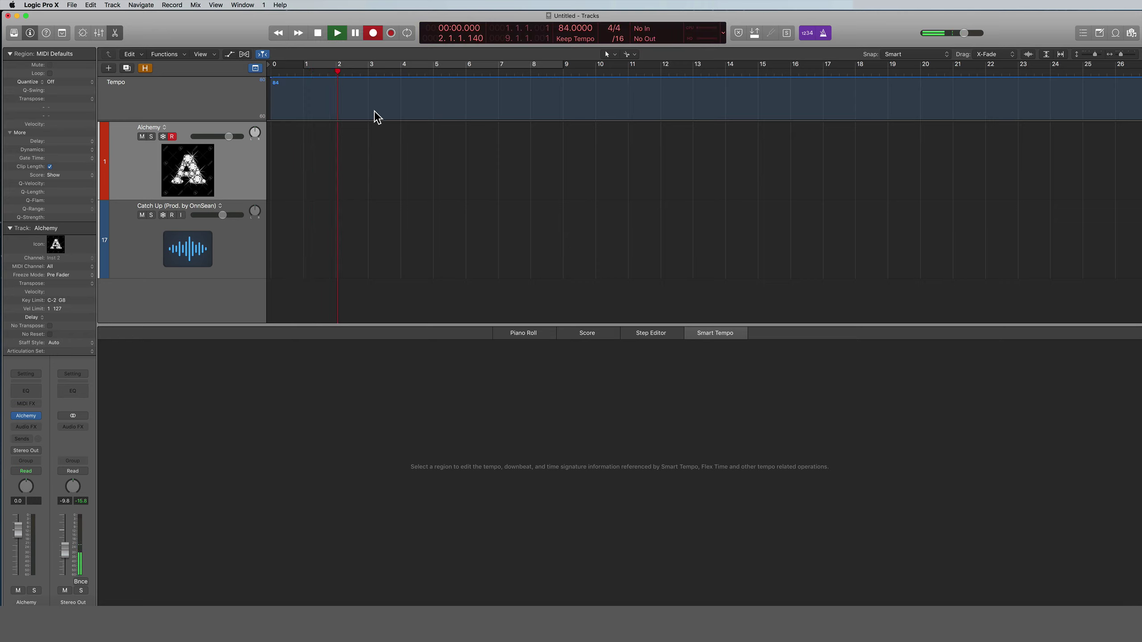
key("space")
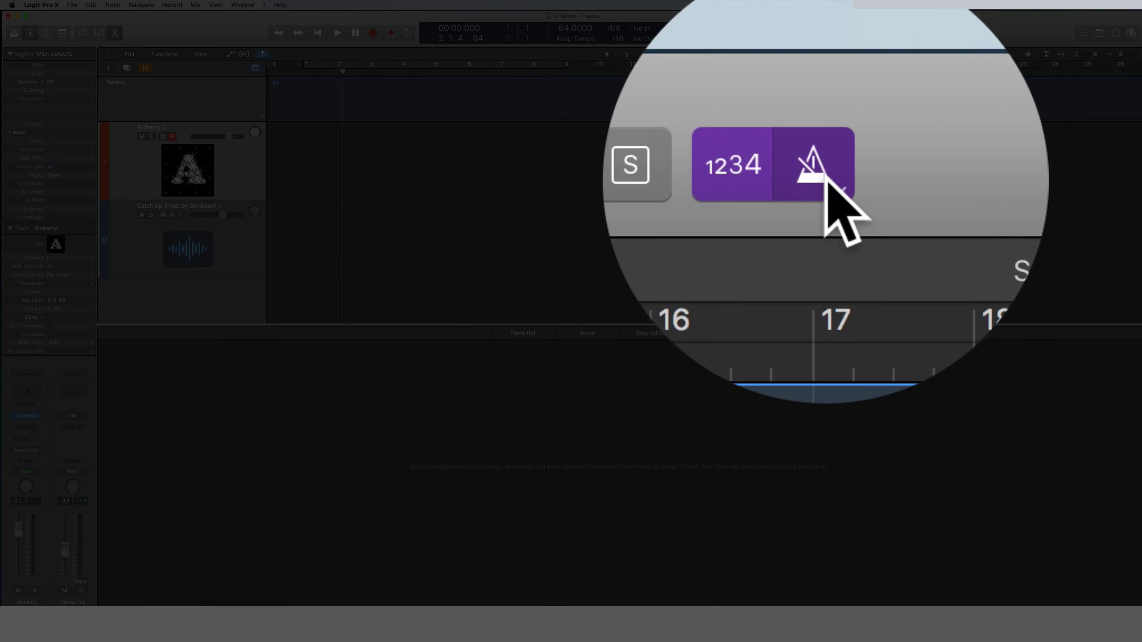
right_click(823, 35)
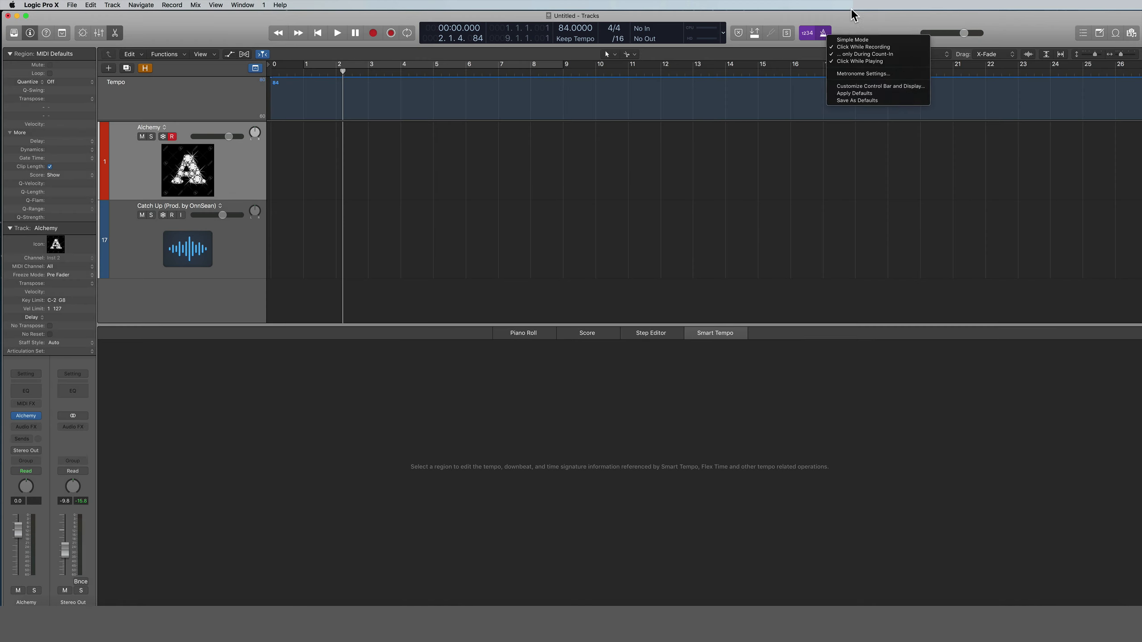
left_click(853, 14)
- Return the playhead to the project start and set the default MIDI region quantize to 1/8 Note
key("Return")
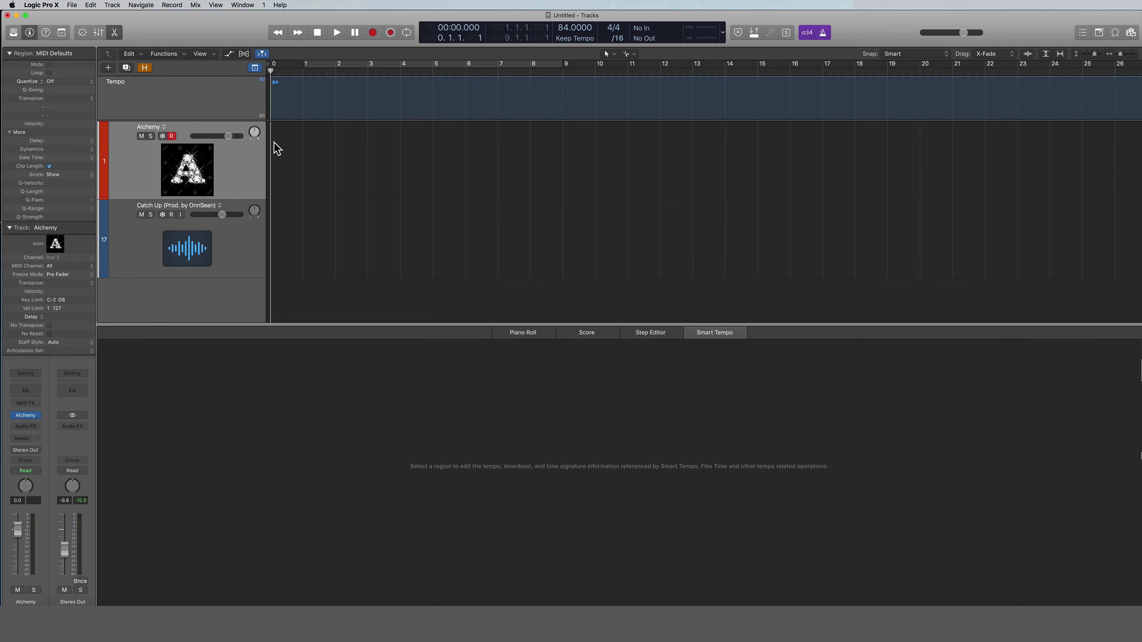
left_click(93, 83)
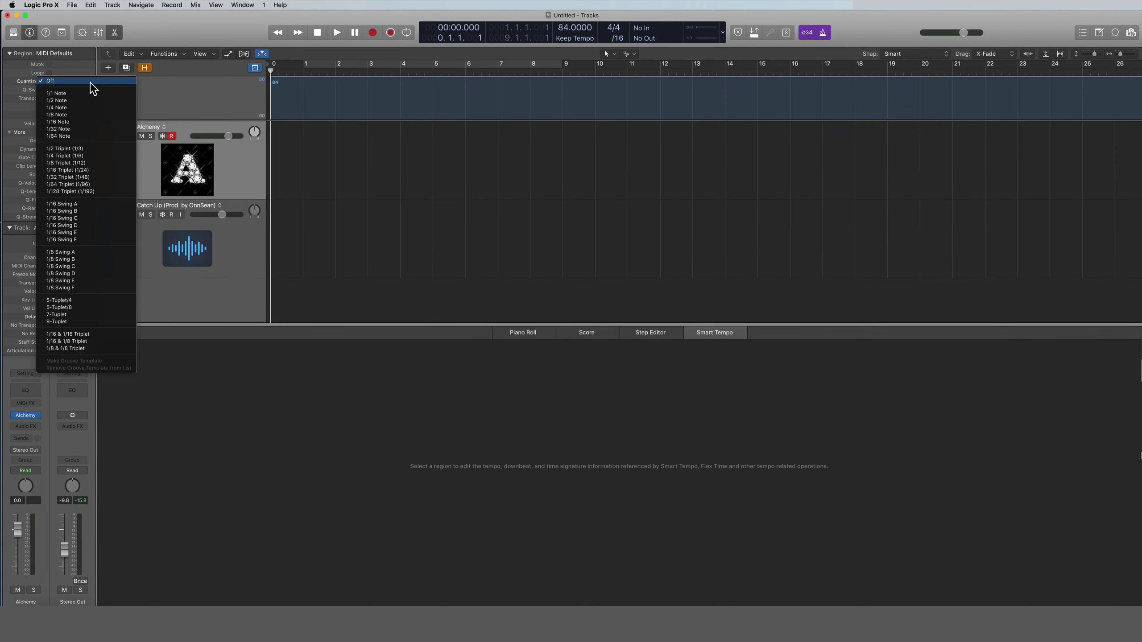
left_click(73, 115)
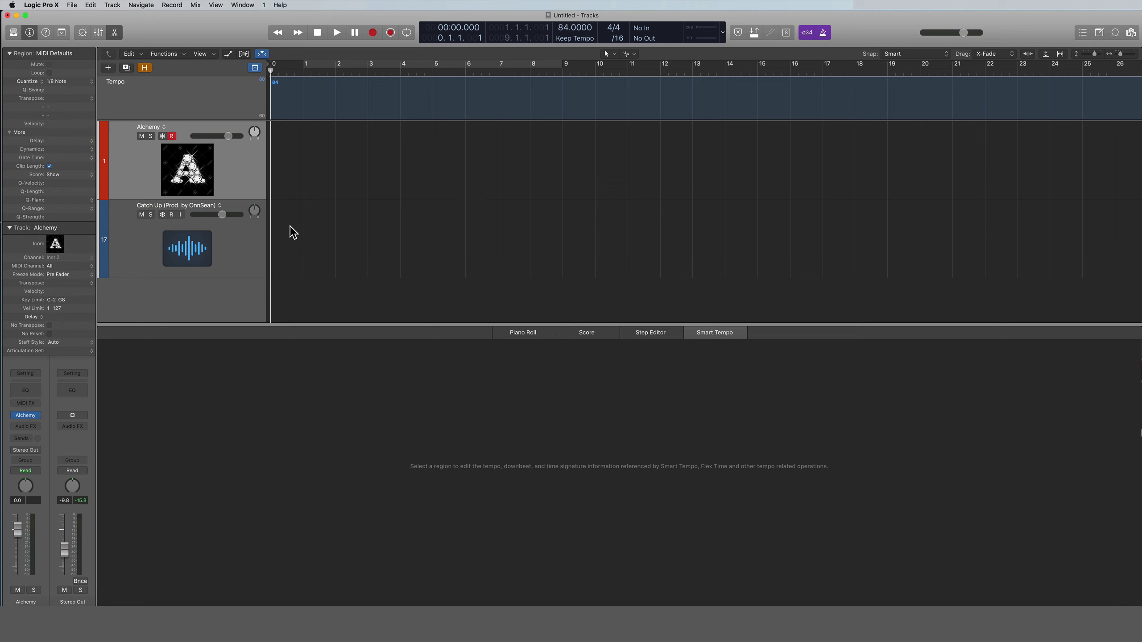
- Record a MIDI performance on the Alchemy track from the project start to about halfway through bar 8
key("r")
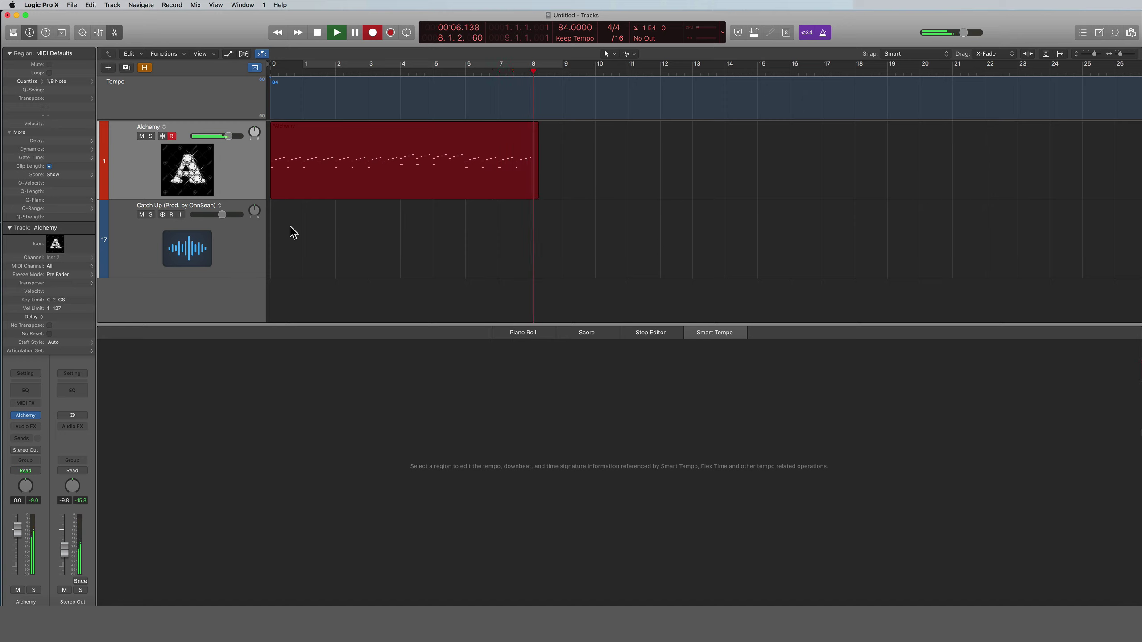
key("space")
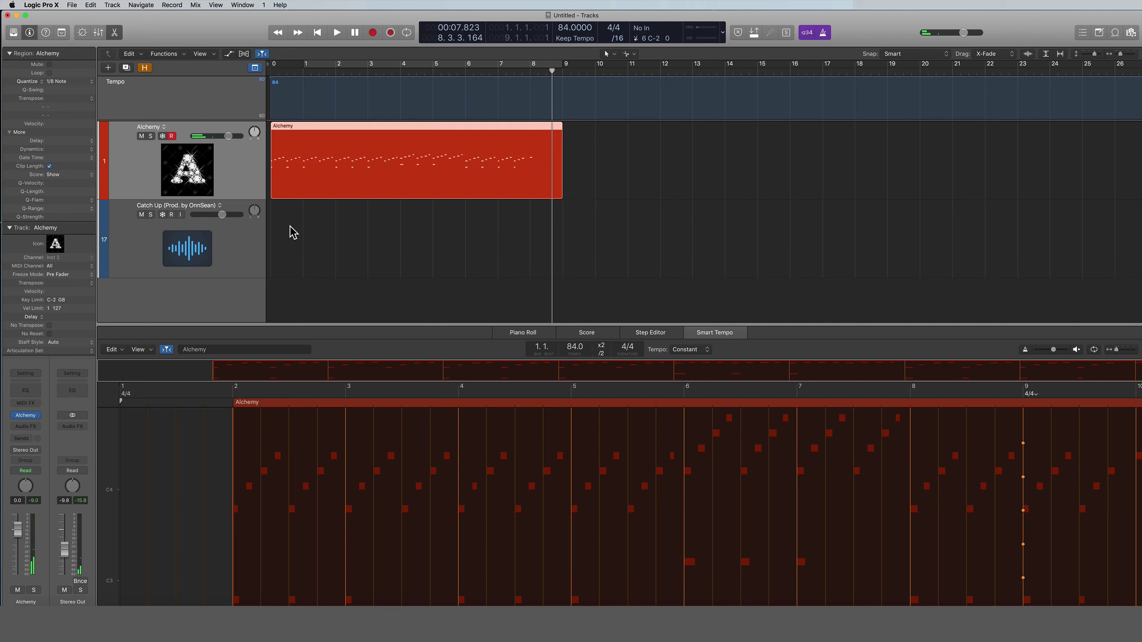
- Play the newly recorded Alchemy region from the project start through its last notes
key("space")
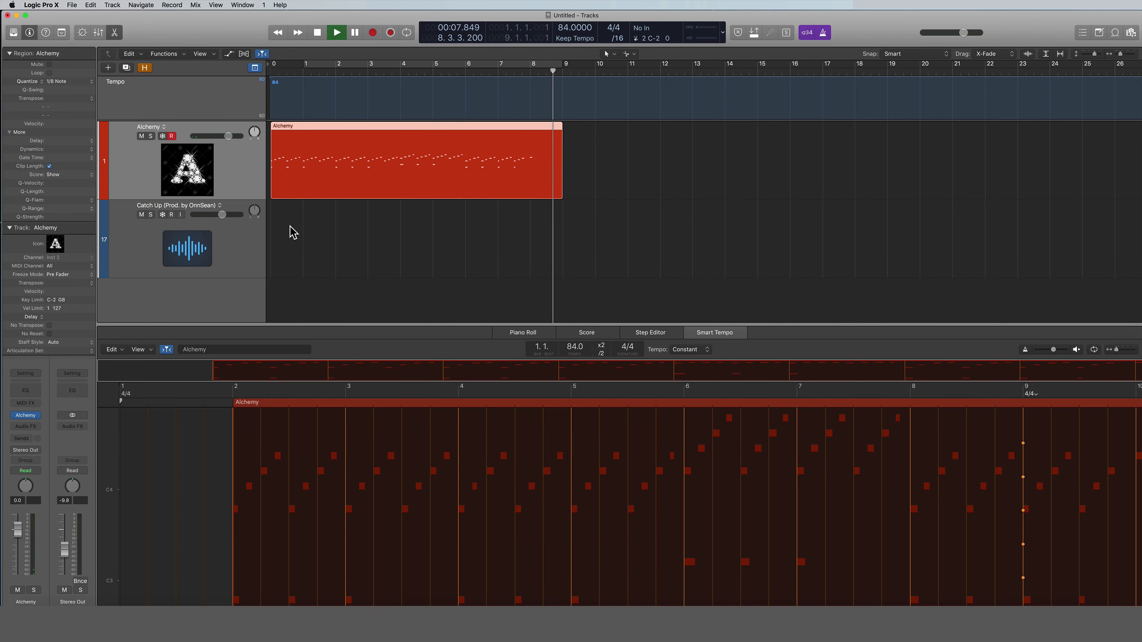
key("space")
key("Return")
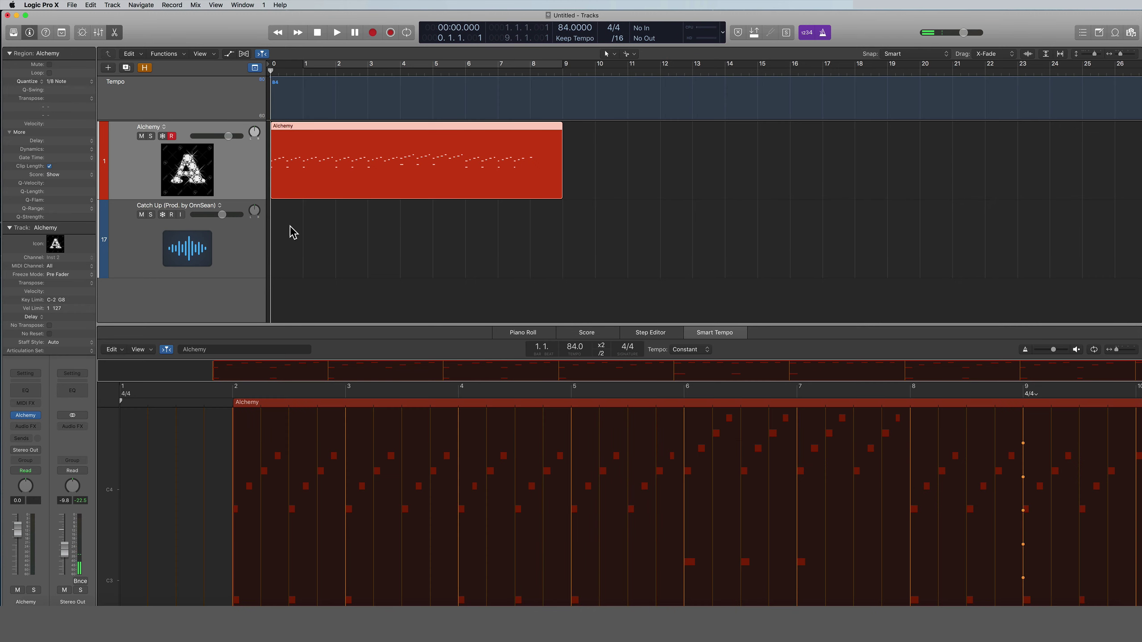
key("space")
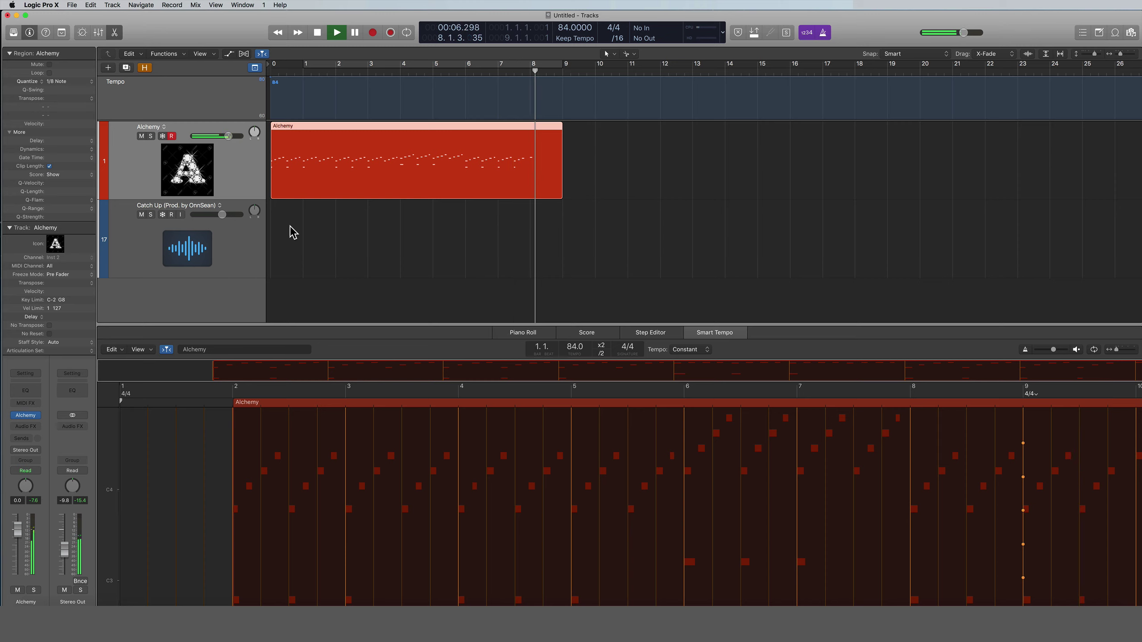
key("space")
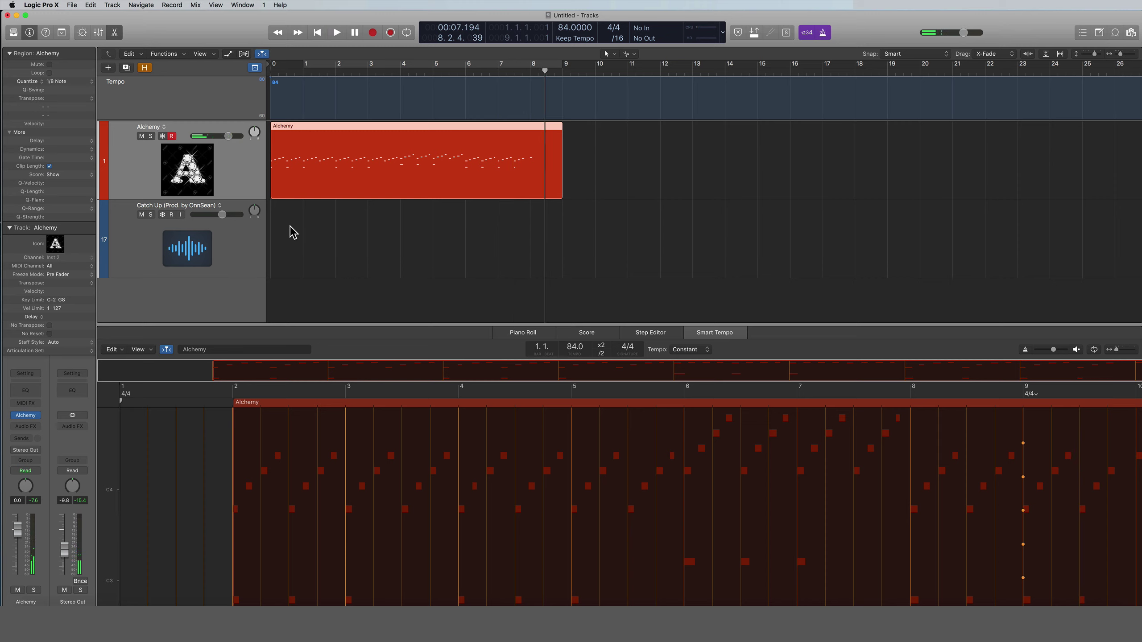